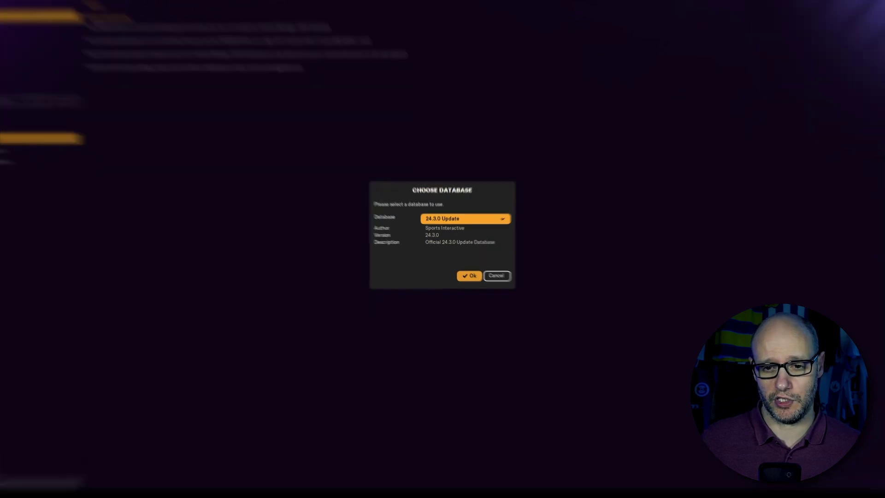
# Load the 24.3.0 Update database and show its list of competitions.
pyautogui.click(452, 222)
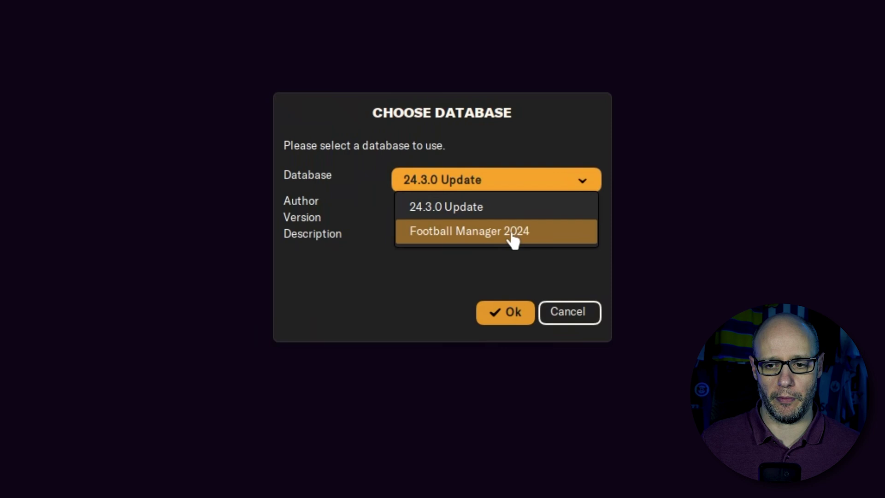
pyautogui.click(501, 213)
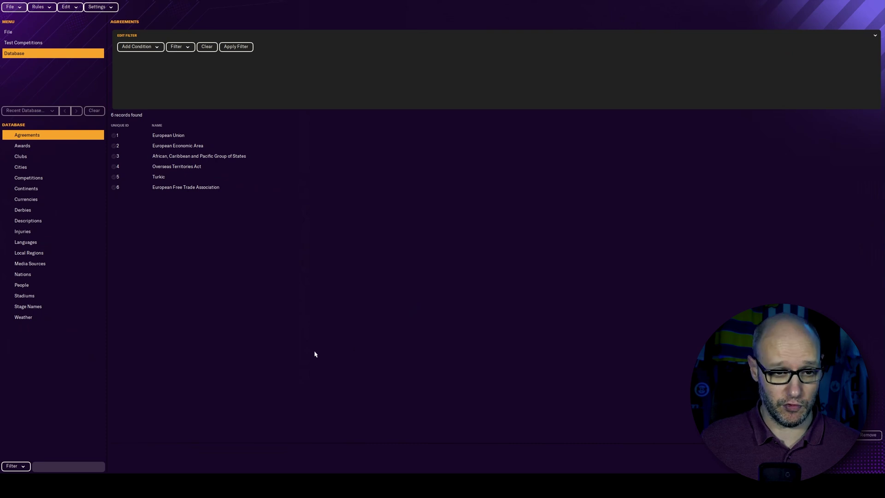
pyautogui.click(66, 180)
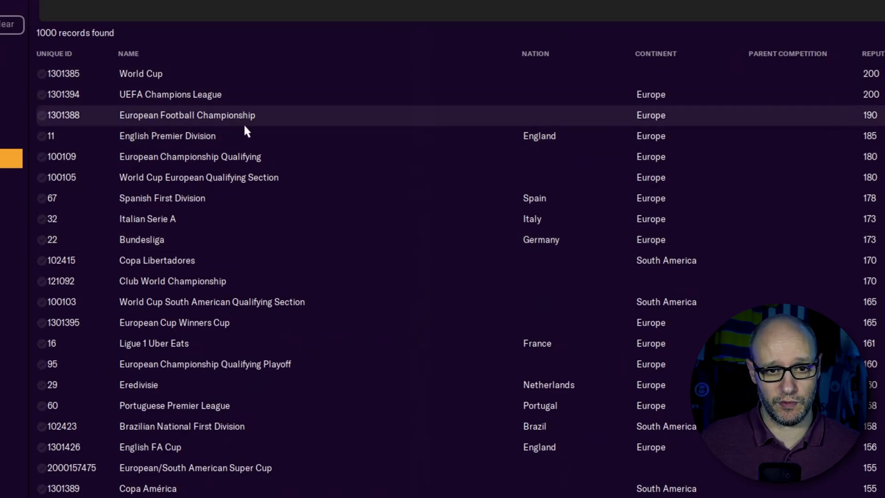
# Open the UEFA Champions League record and set its nation to England.
pyautogui.click(232, 96)
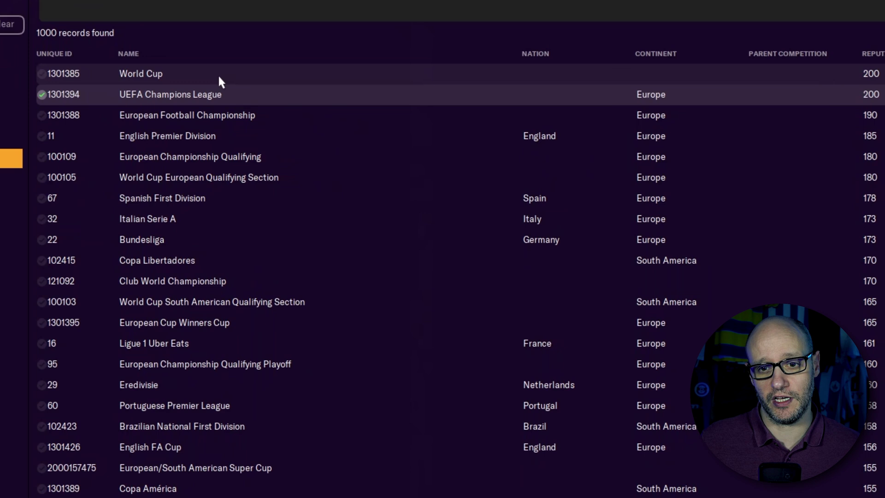
pyautogui.click(218, 74)
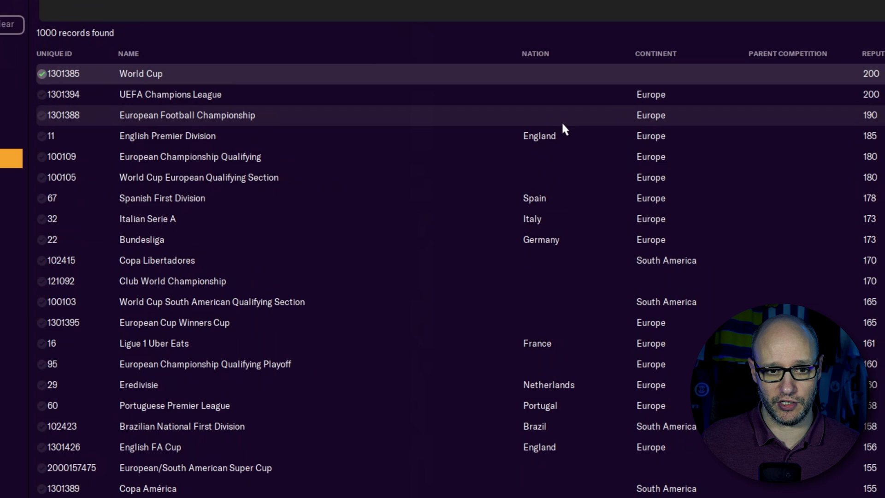
pyautogui.click(296, 268)
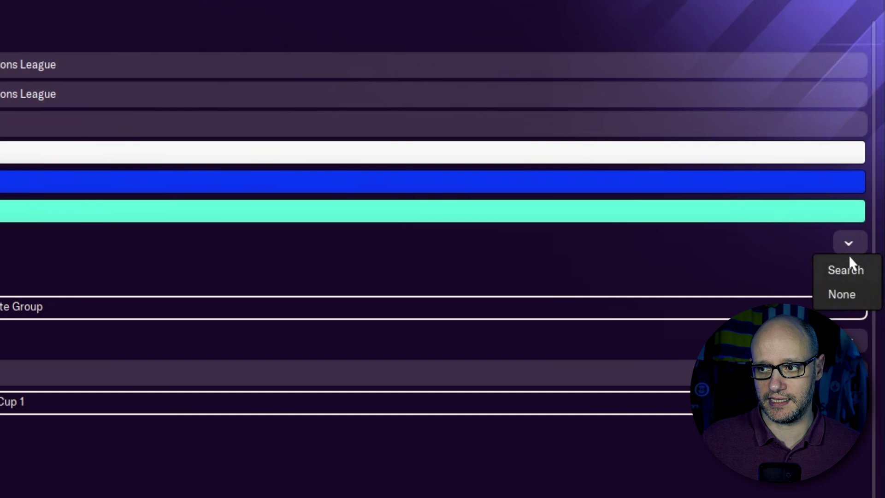
pyautogui.click(847, 272)
pyautogui.scroll(-3, 311, 358)
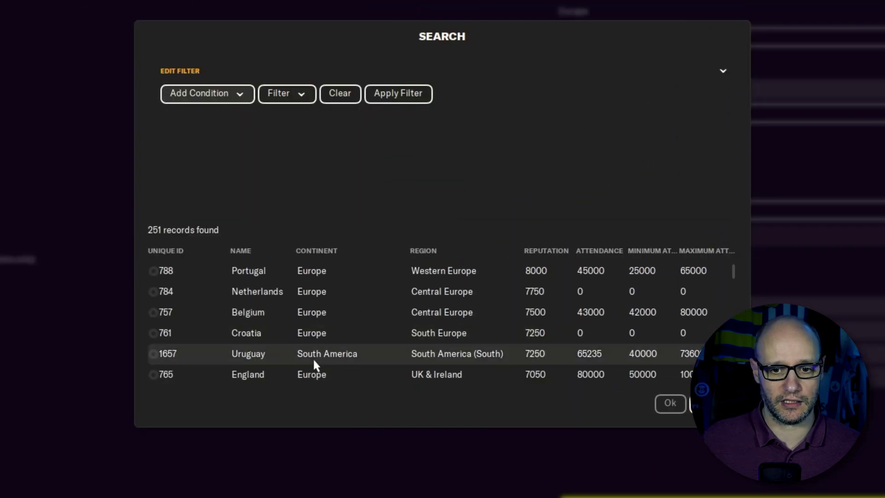
pyautogui.click(330, 353)
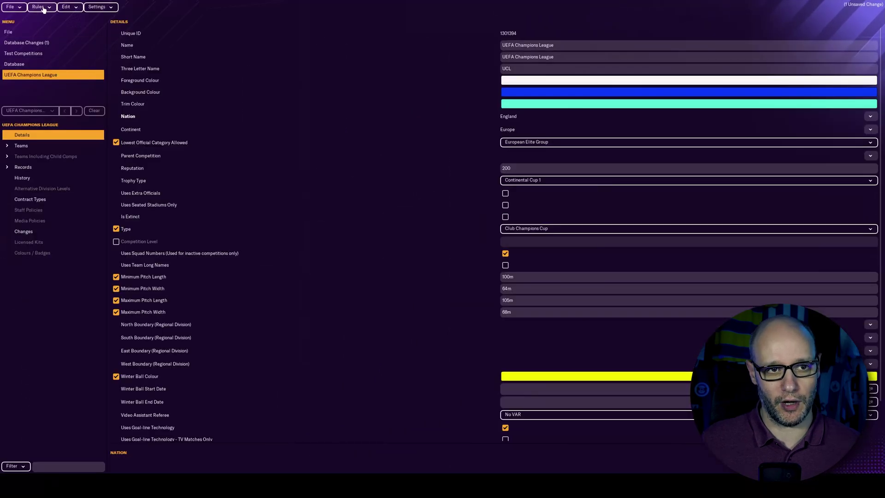
# Add nation rules for England, choosing to add lower divisions and cups to the existing structure.
pyautogui.click(43, 9)
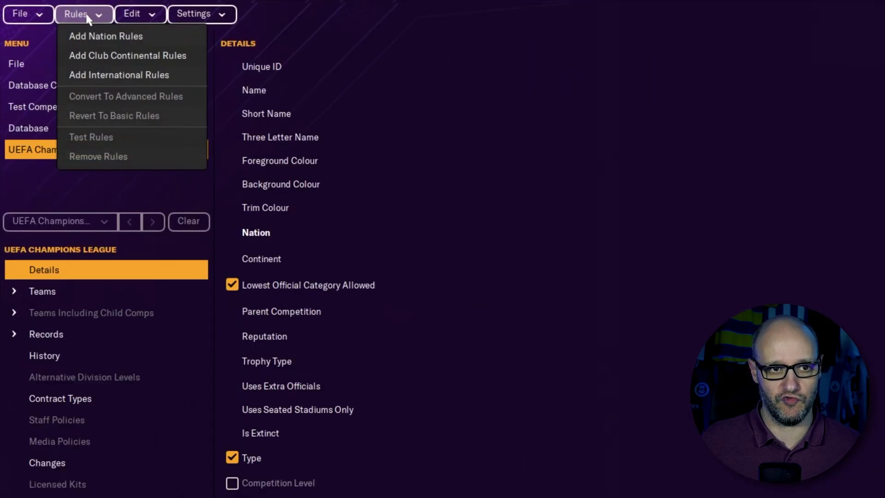
pyautogui.click(99, 36)
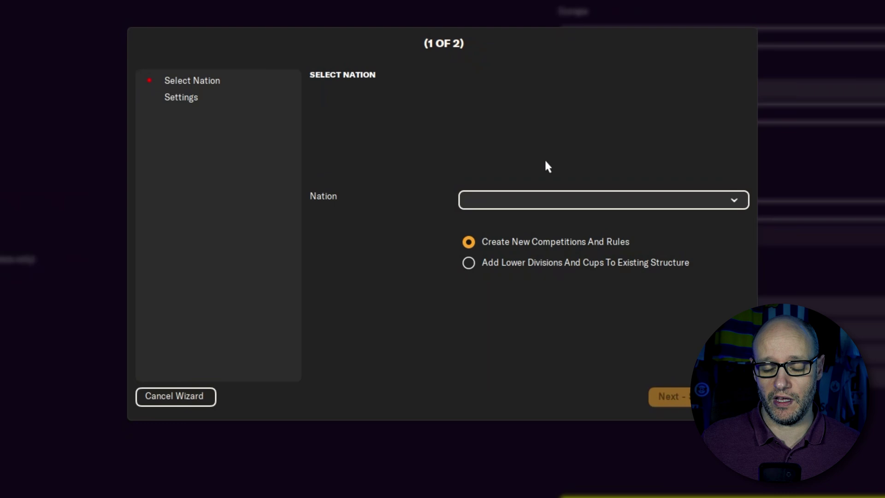
pyautogui.click(641, 201)
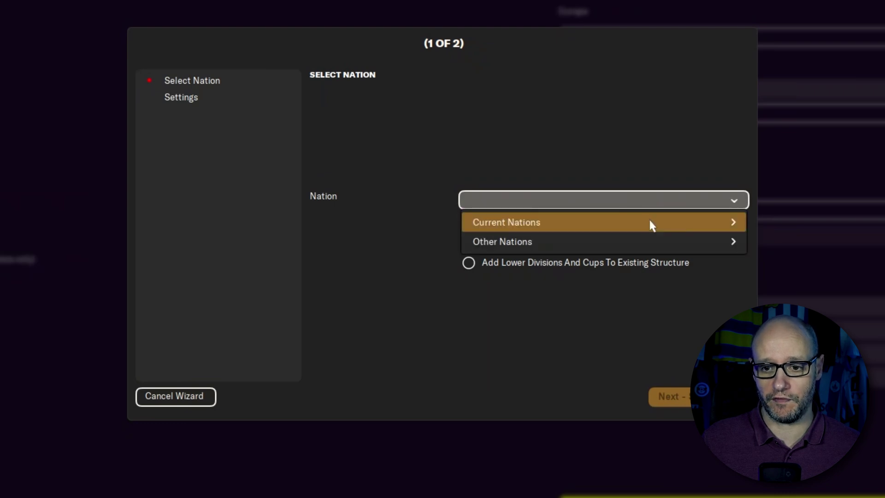
pyautogui.moveTo(651, 224)
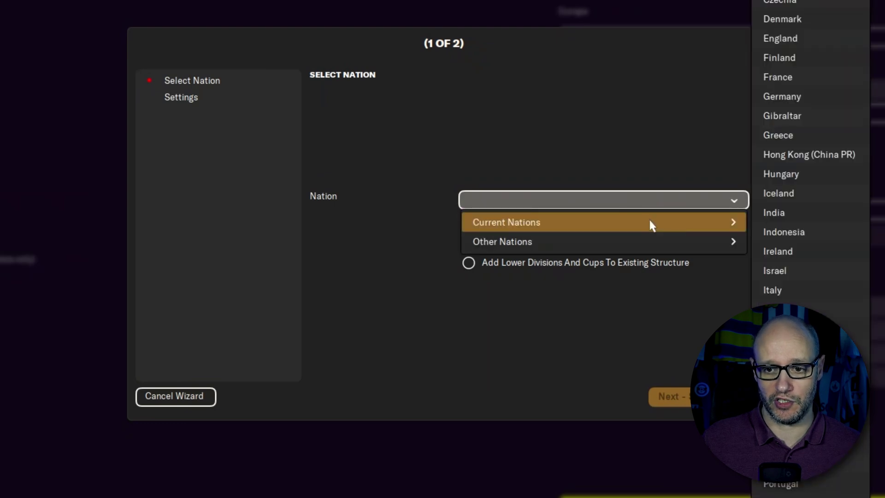
pyautogui.click(791, 40)
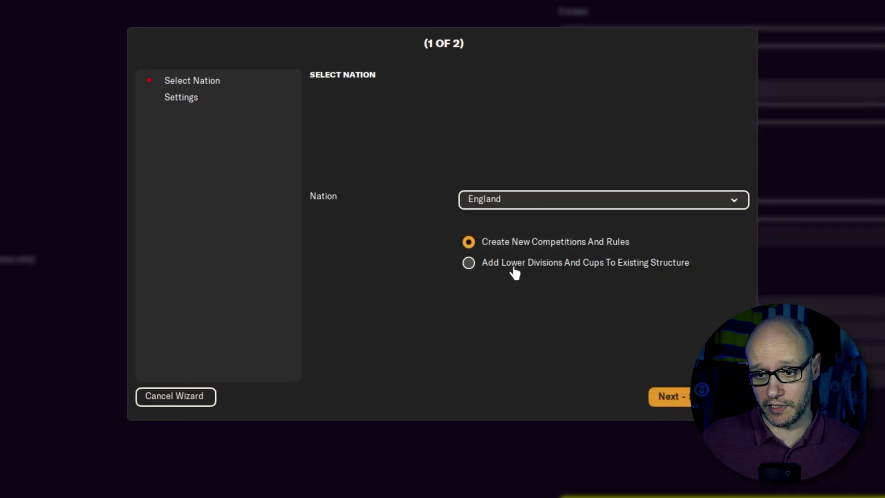
pyautogui.click(514, 270)
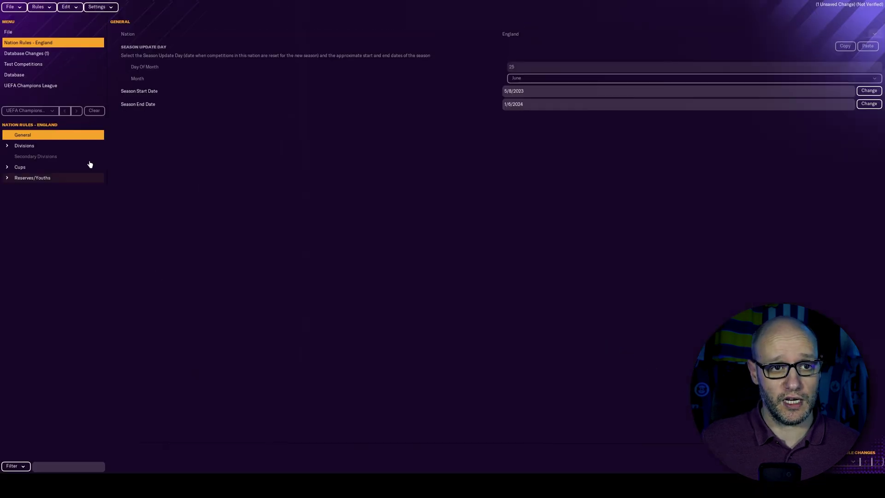
# Convert the England nation rules to advanced rules and accept the conversion.
pyautogui.click(41, 7)
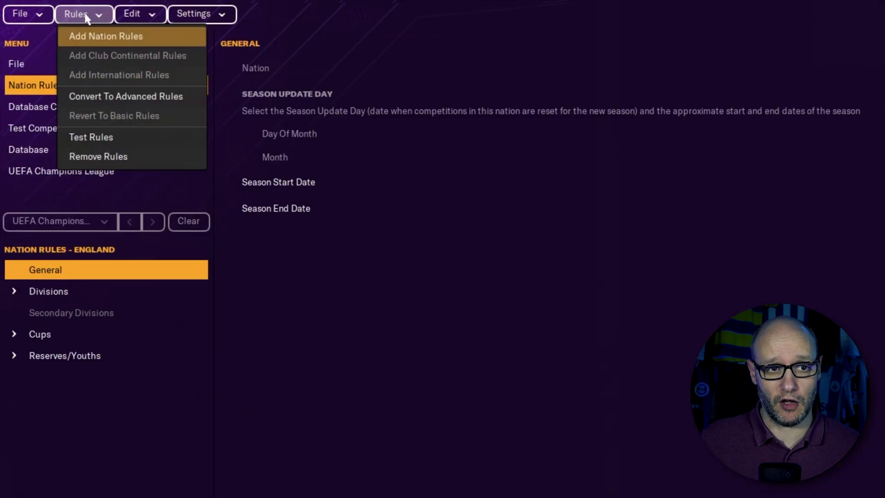
pyautogui.click(129, 103)
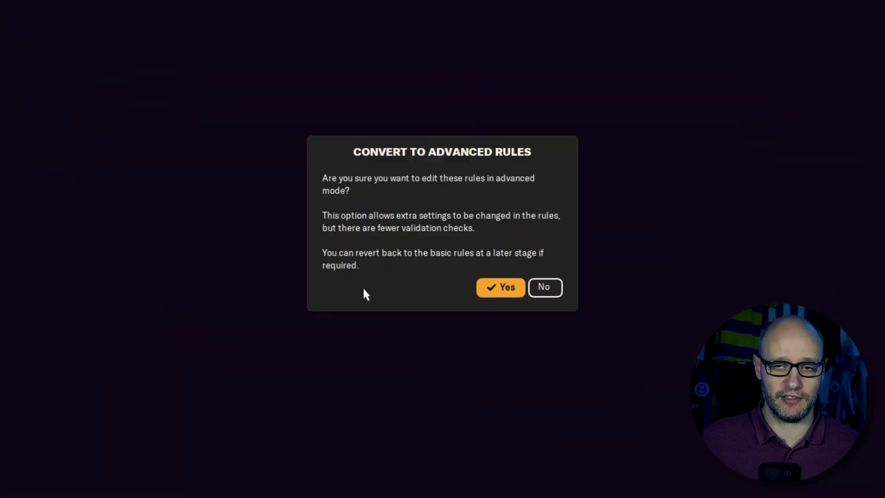
pyautogui.click(500, 290)
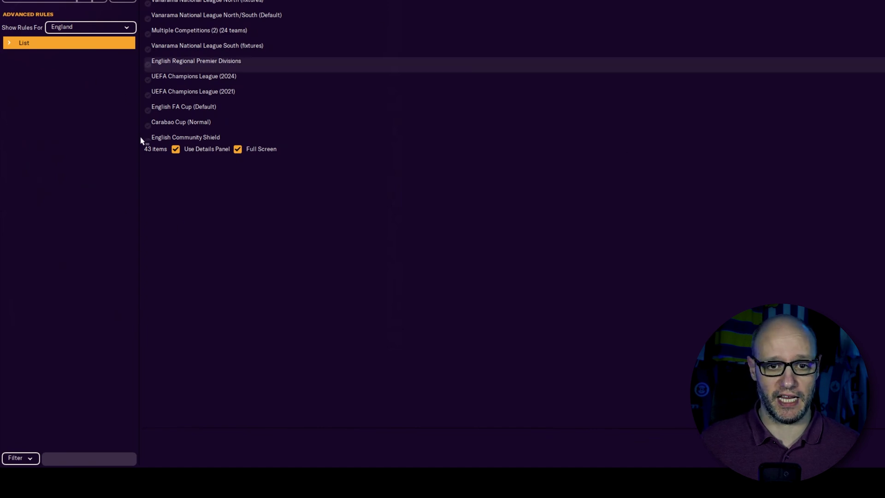
# Show only the UEFA Champions League rules and expand the stages of the 2021 version.
pyautogui.click(83, 29)
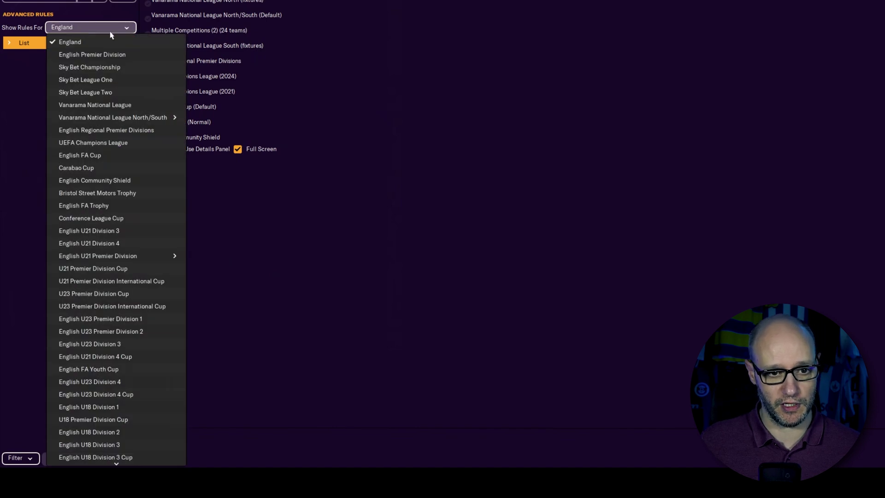
pyautogui.click(114, 144)
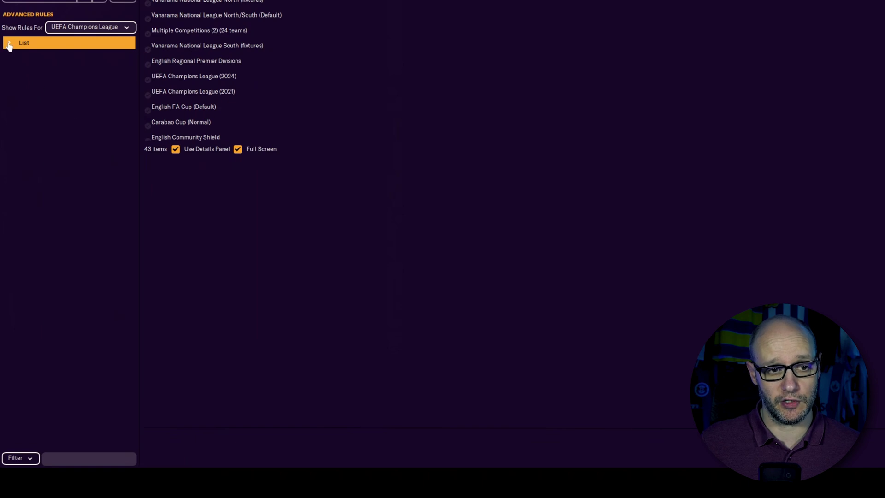
pyautogui.click(9, 45)
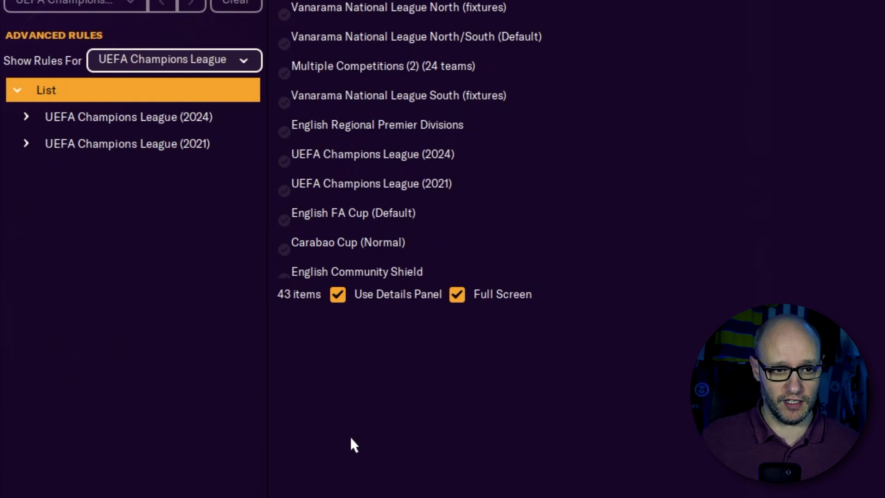
pyautogui.click(26, 144)
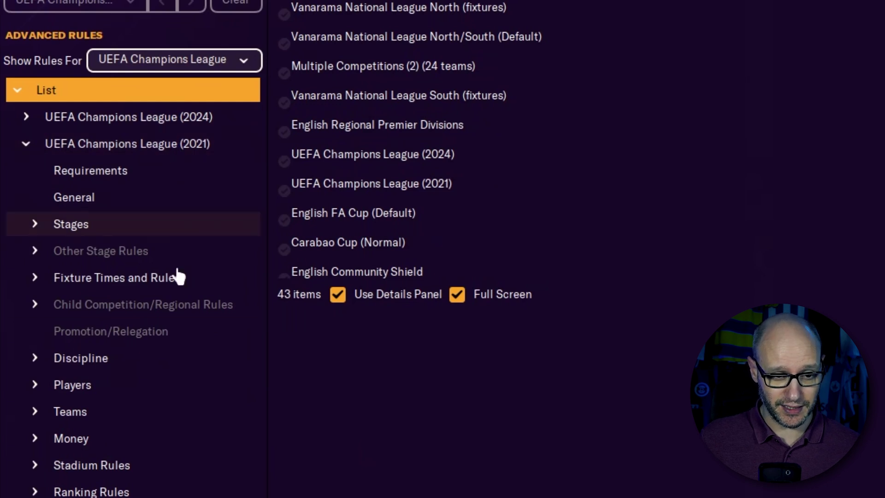
pyautogui.click(35, 226)
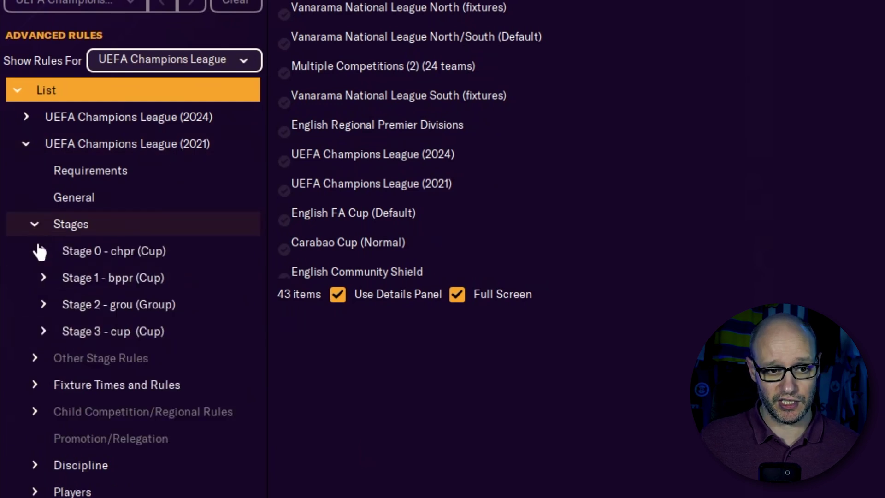
# Open the general settings of Round 3, Final, within Stage 3 - cup of the 2021 Champions League rules.
pyautogui.scroll(-5, 58, 313)
pyautogui.click(44, 192)
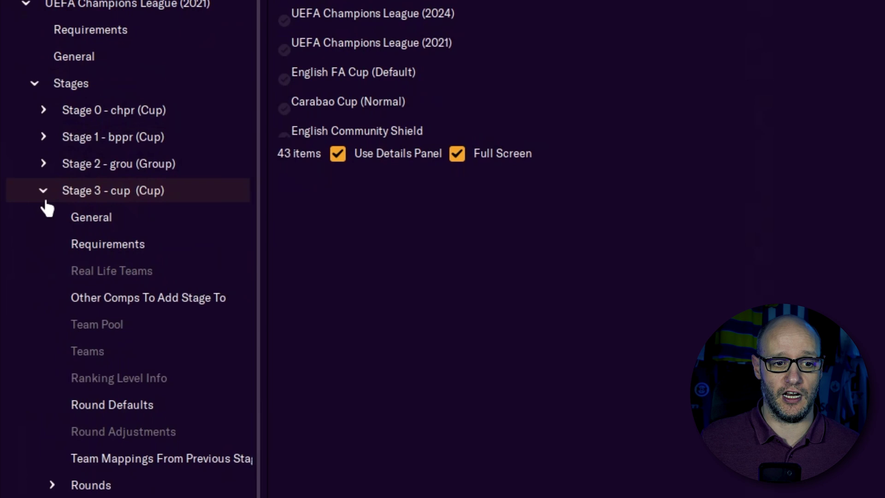
pyautogui.click(95, 199)
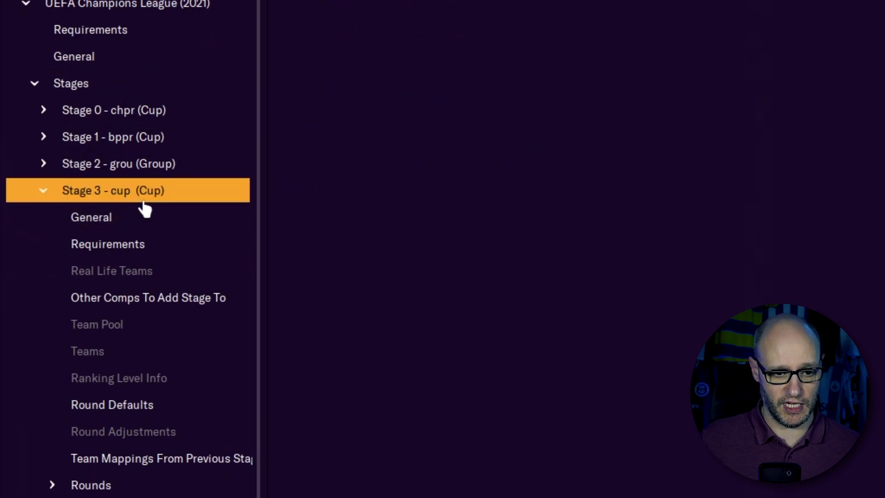
pyautogui.scroll(-10, 144, 210)
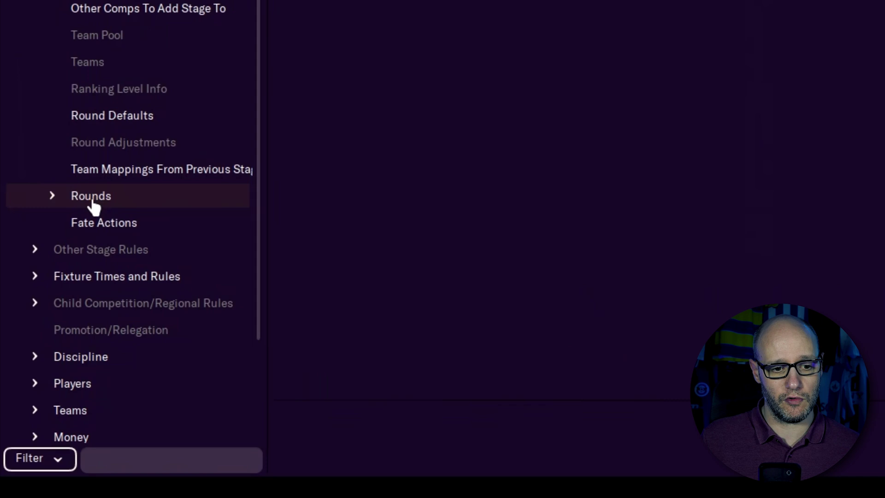
pyautogui.click(54, 200)
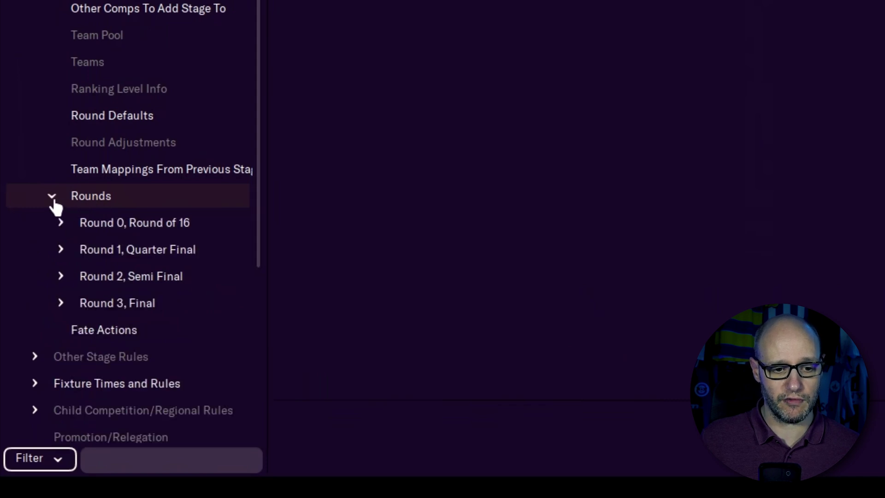
pyautogui.click(139, 312)
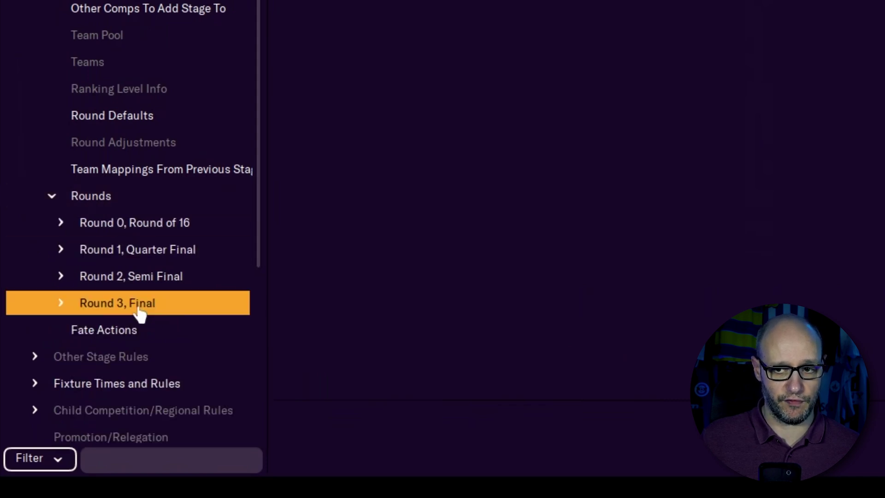
pyautogui.click(63, 306)
pyautogui.scroll(-3, 171, 303)
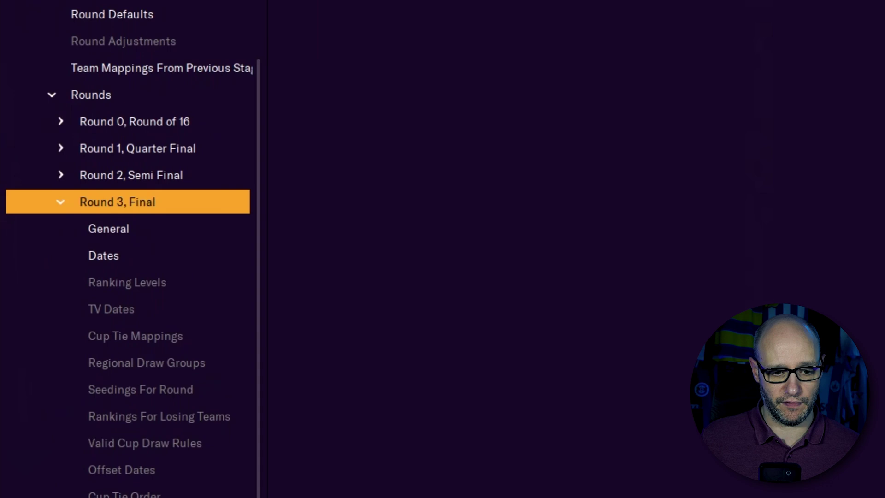
pyautogui.click(137, 236)
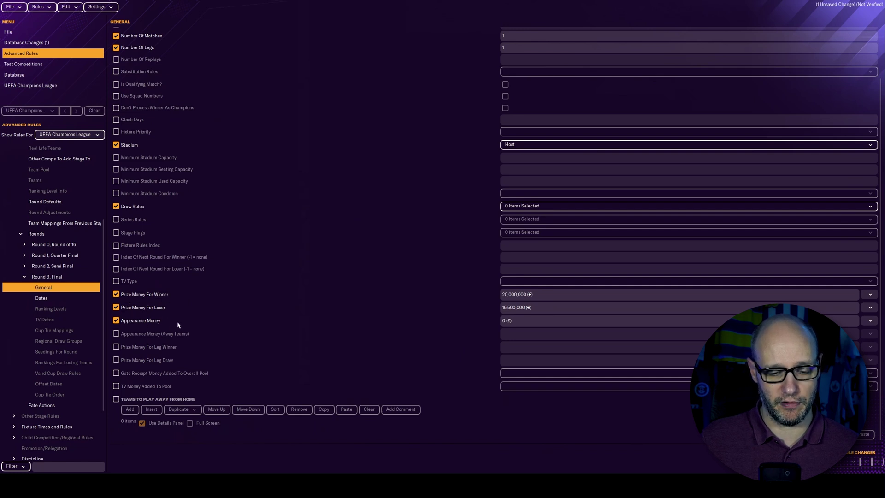
# Set the final's prize money to €40,000,000 for the winner and €20,000,000 for the loser.
pyautogui.doubleClick(506, 294)
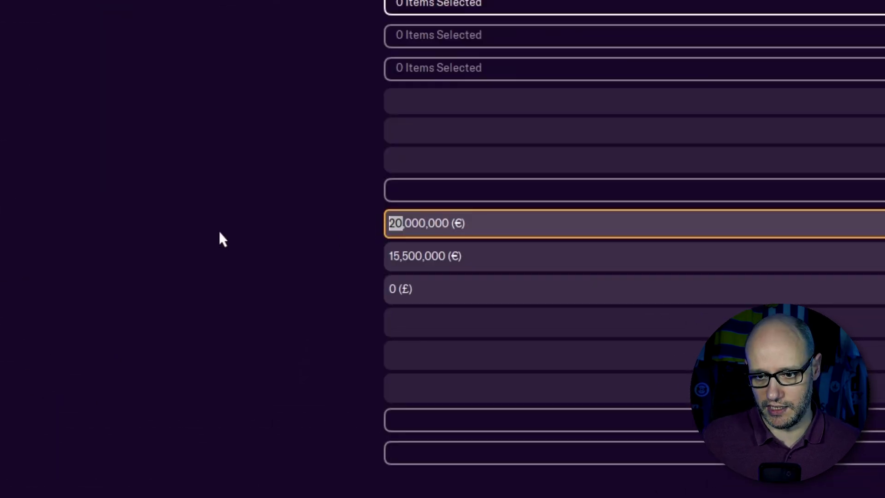
pyautogui.write('40')
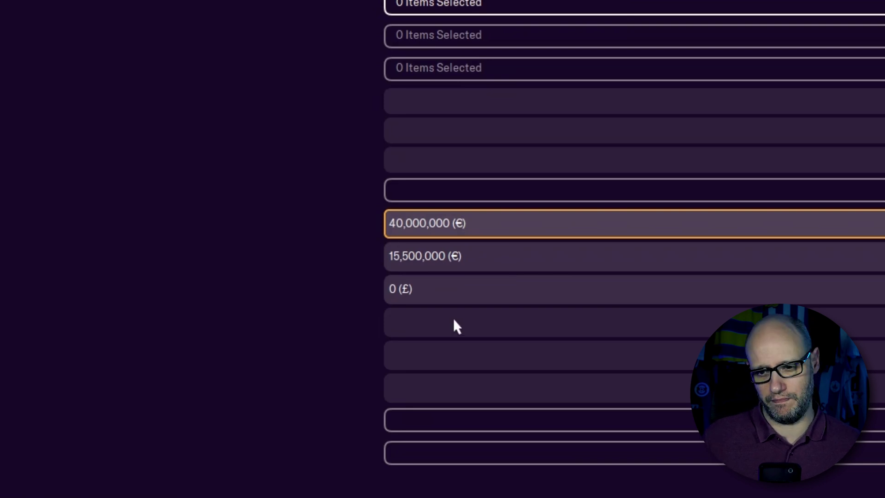
pyautogui.doubleClick(399, 257)
pyautogui.write('20')
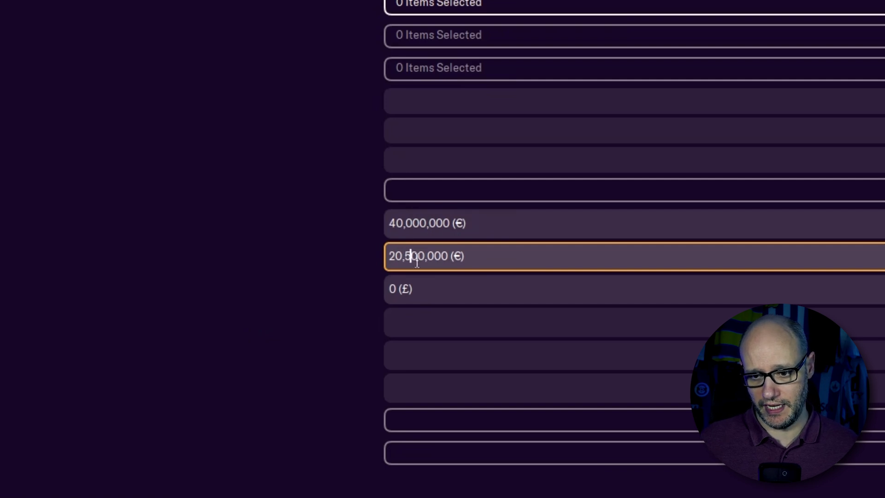
pyautogui.press('BackSpace')
pyautogui.write('0')
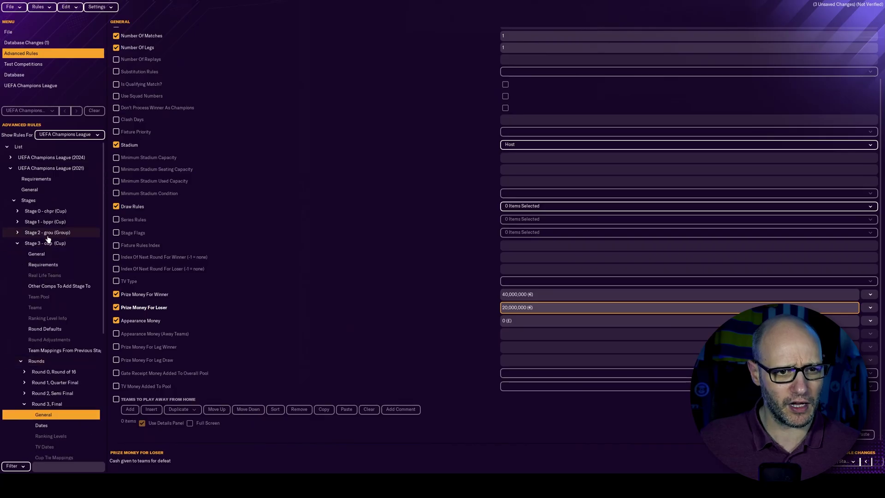
# Open the general settings of Round 4, Final, within Stage 3 - cup of the 2024 Champions League rules.
pyautogui.click(8, 171)
pyautogui.click(9, 170)
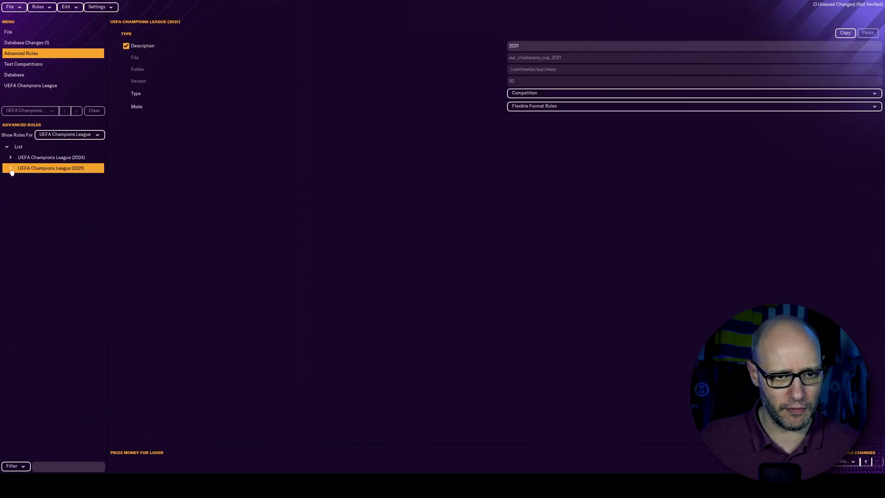
pyautogui.click(12, 157)
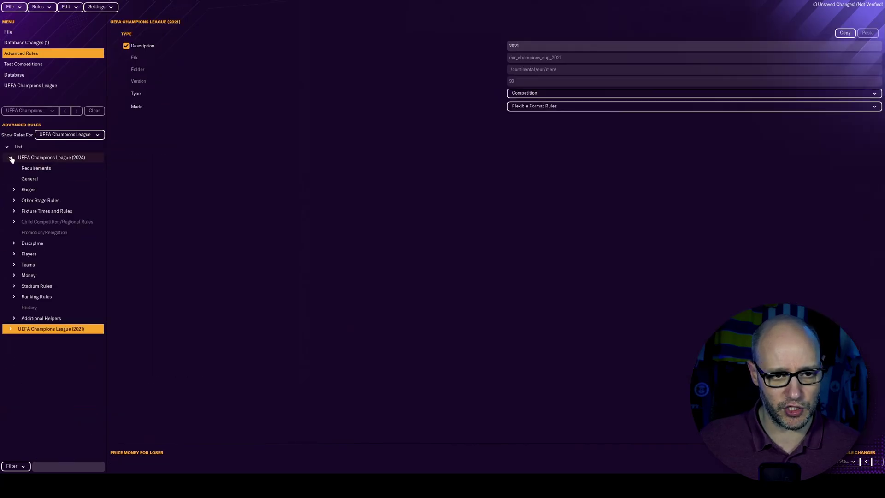
pyautogui.click(58, 159)
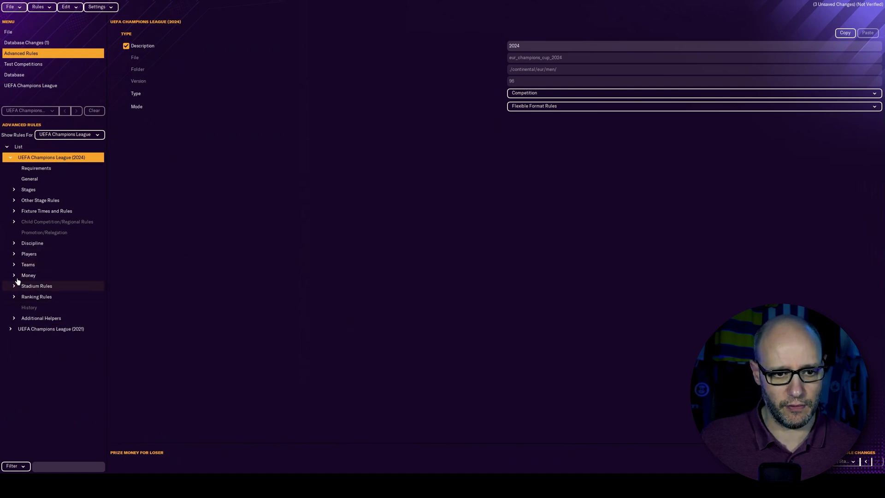
pyautogui.click(14, 190)
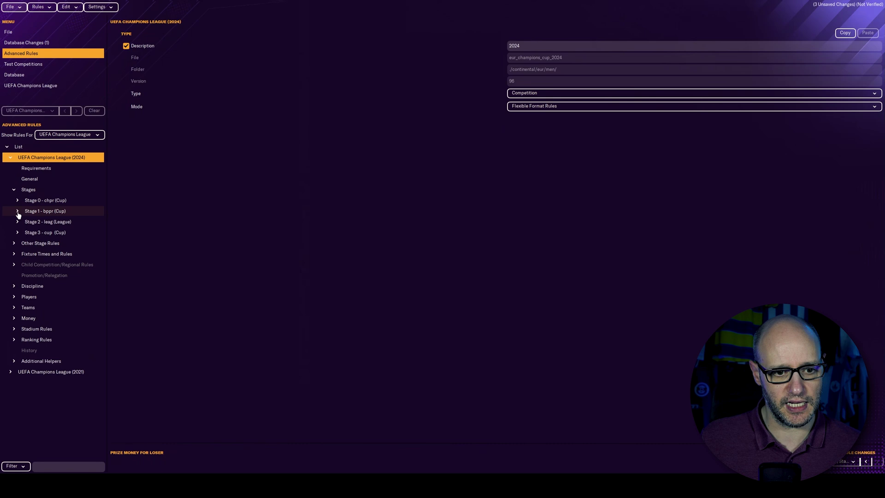
pyautogui.click(18, 233)
pyautogui.click(21, 351)
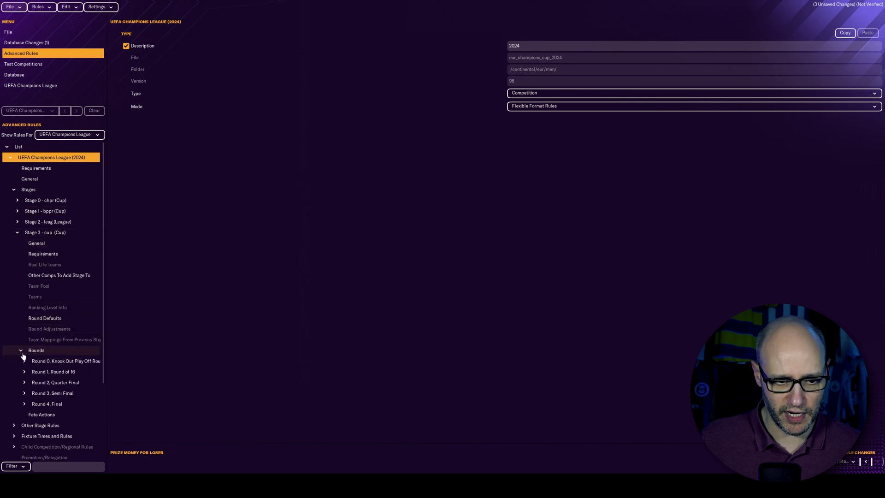
pyautogui.click(24, 405)
pyautogui.click(44, 415)
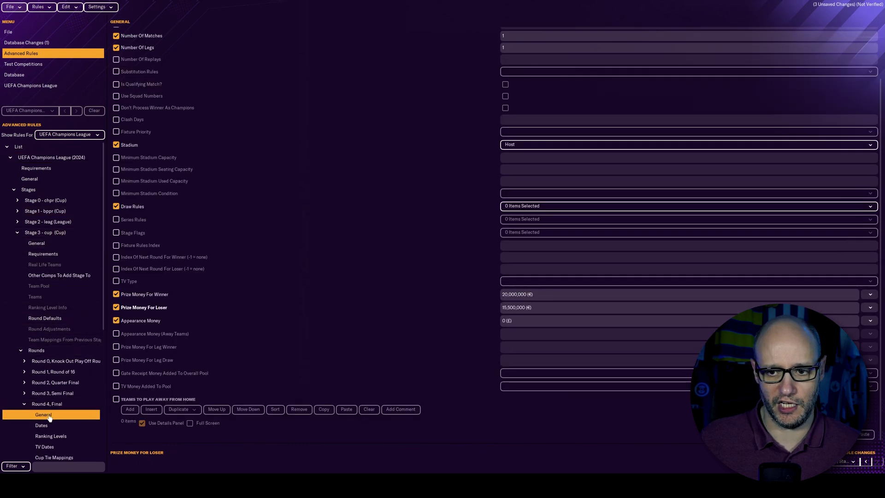
# Set the 2024 final's prize money for the winner to €40,000,000 and change the loser's prize money.
pyautogui.doubleClick(507, 295)
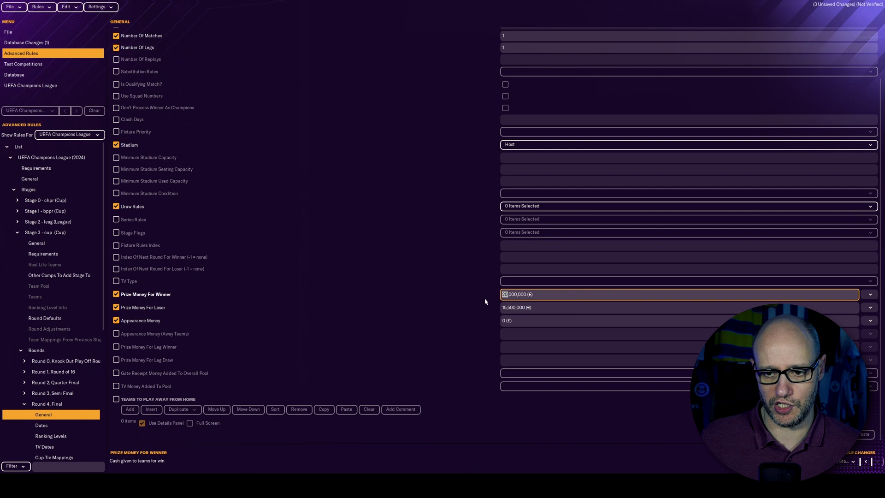
pyautogui.doubleClick(506, 307)
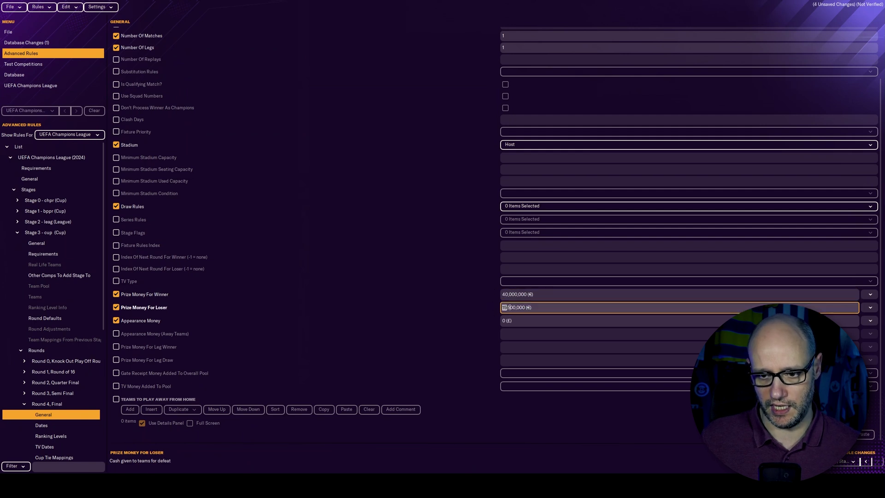
pyautogui.press('Return')
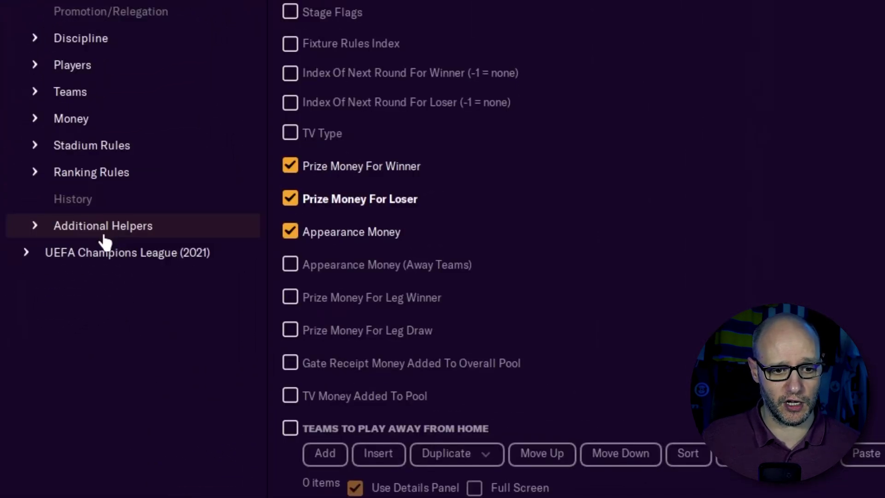
# Set the type of the blank helper in the 2024 version's additional helpers to Move Dates.
pyautogui.click(40, 320)
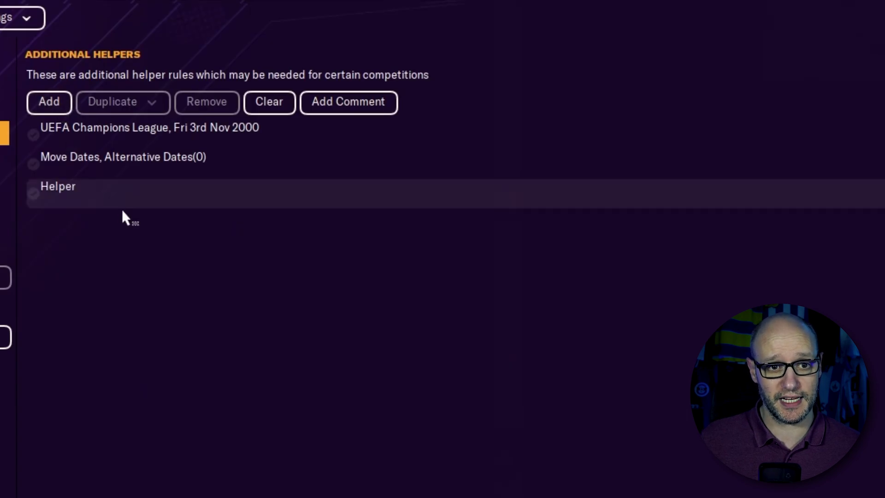
pyautogui.click(118, 202)
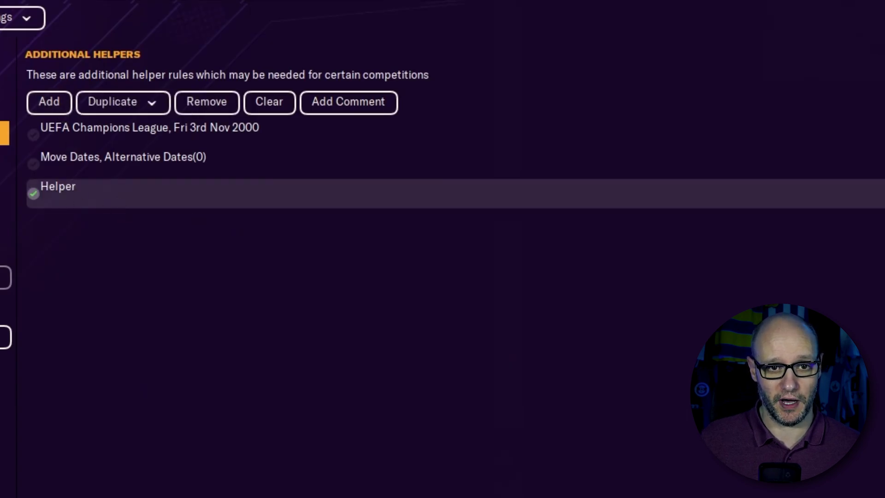
pyautogui.click(686, 141)
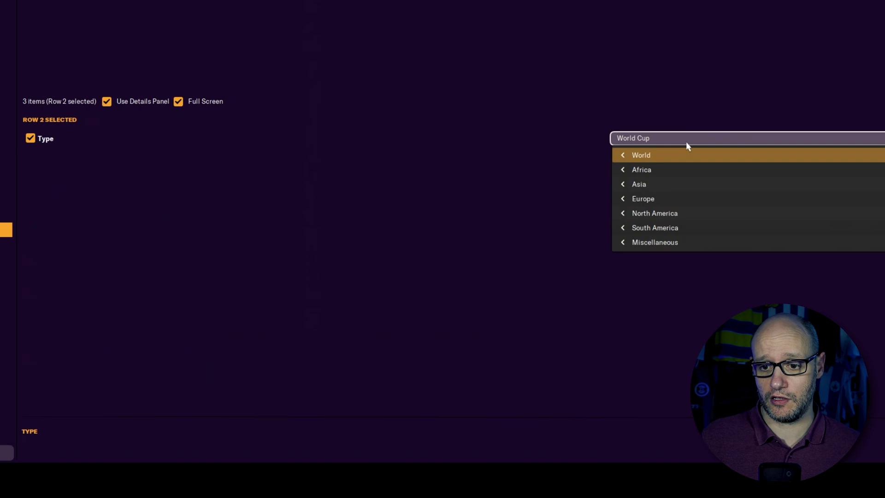
pyautogui.moveTo(695, 239)
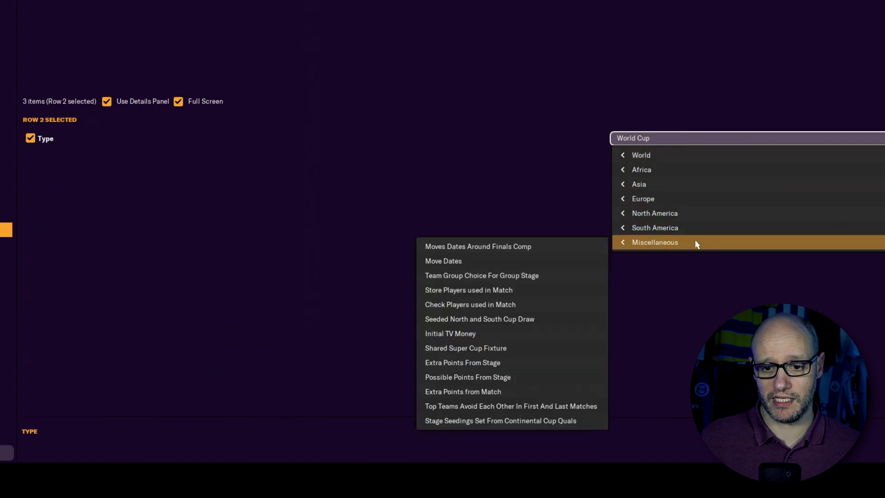
pyautogui.click(475, 261)
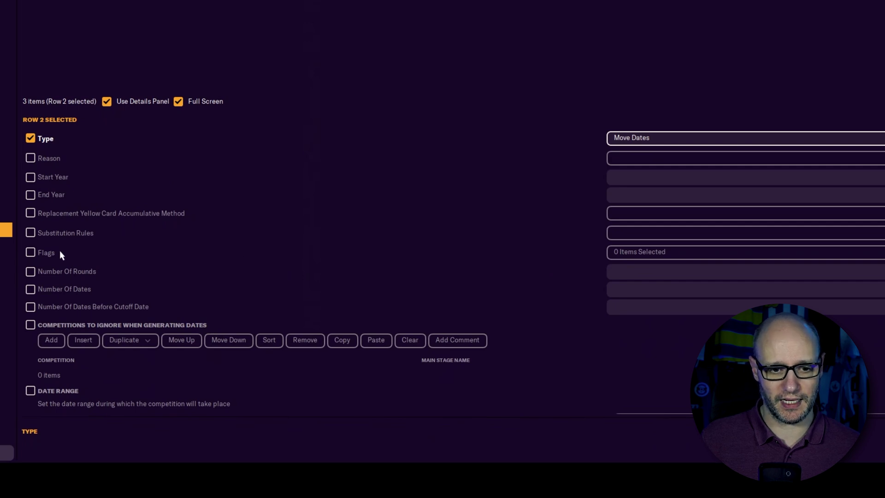
# Enable substitution rules for the 2024 version's new Move Dates helper and set them to 15 from 15.
pyautogui.click(32, 236)
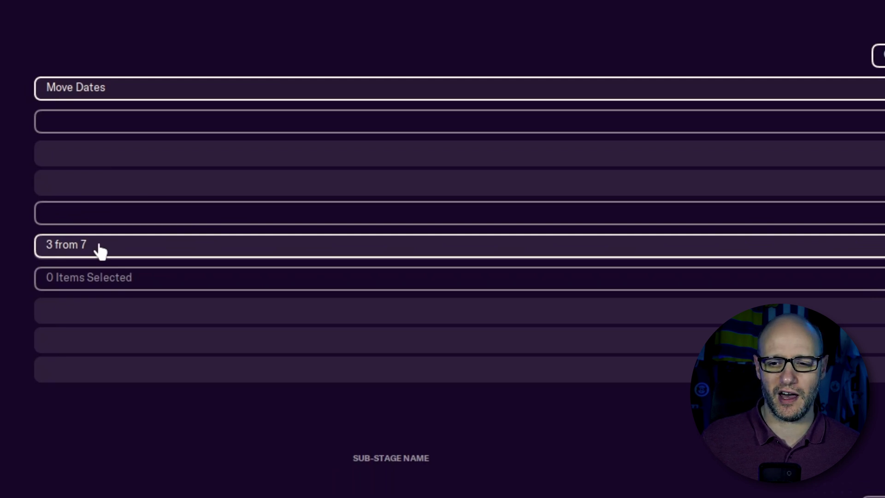
pyautogui.click(100, 250)
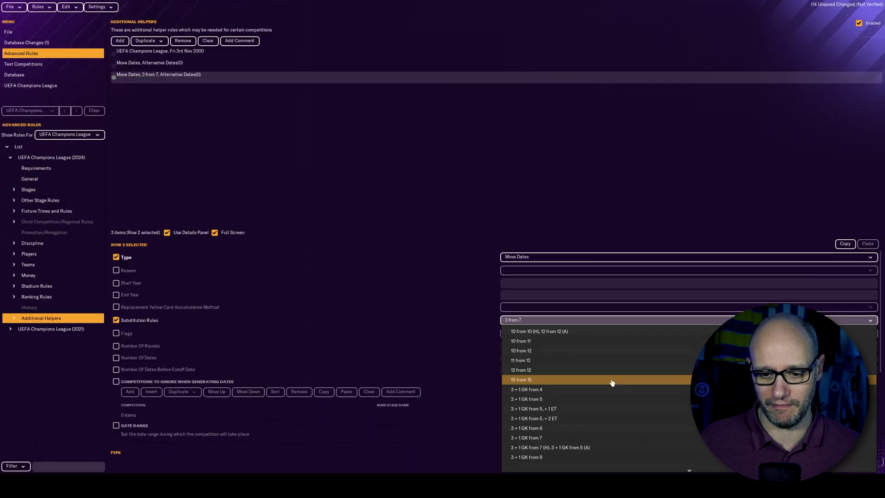
pyautogui.click(265, 208)
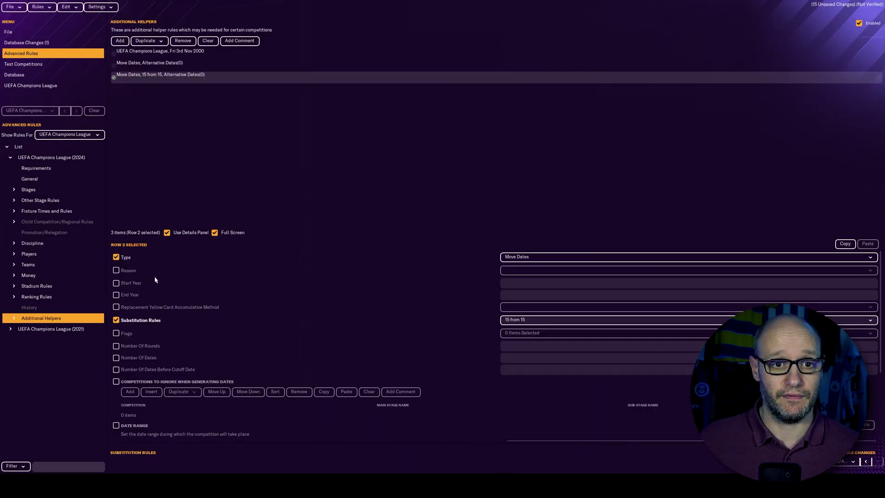
# Add a new helper to the additional helpers of the 2021 Champions League rules.
pyautogui.click(10, 157)
pyautogui.click(10, 168)
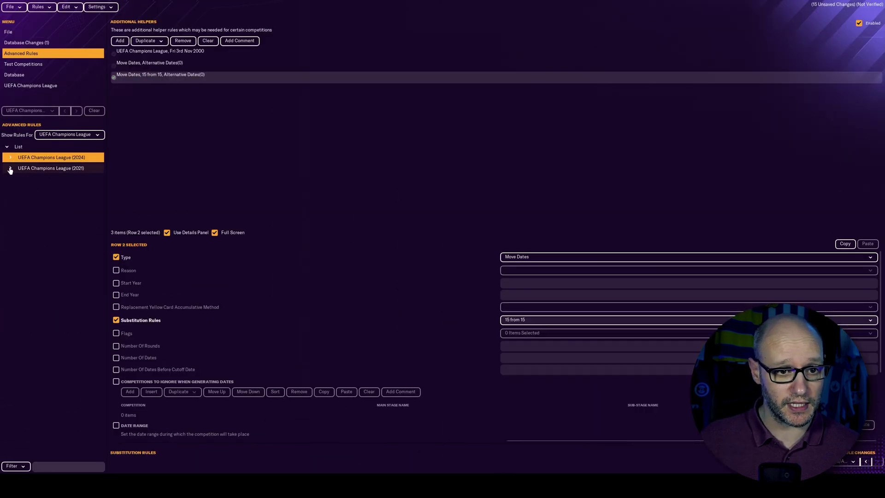
pyautogui.scroll(-5, 53, 322)
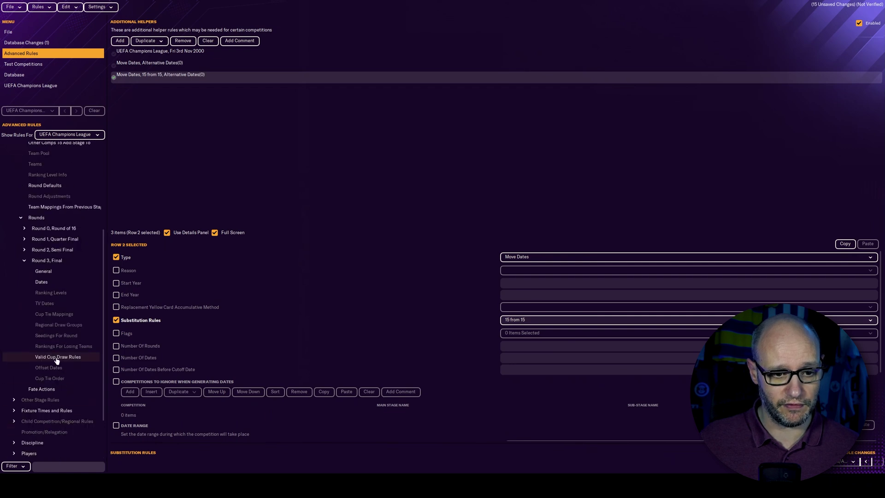
pyautogui.scroll(5, 54, 350)
pyautogui.click(18, 242)
pyautogui.click(13, 201)
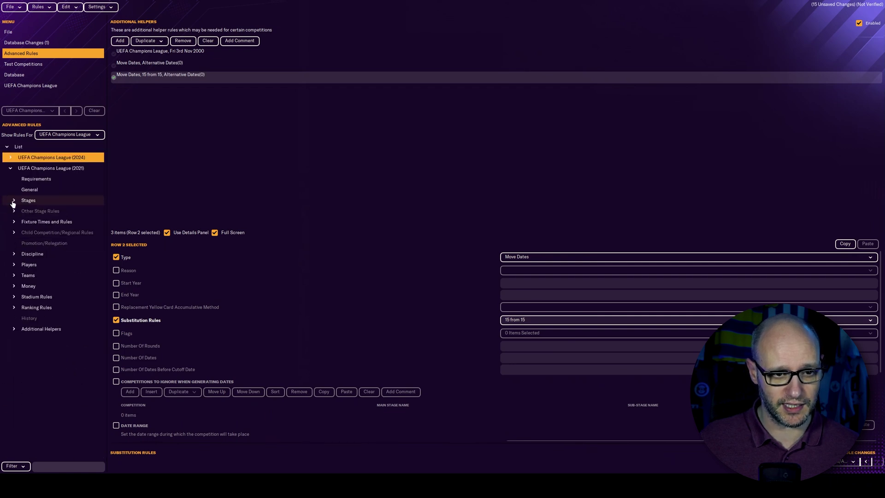
pyautogui.click(37, 330)
pyautogui.click(120, 41)
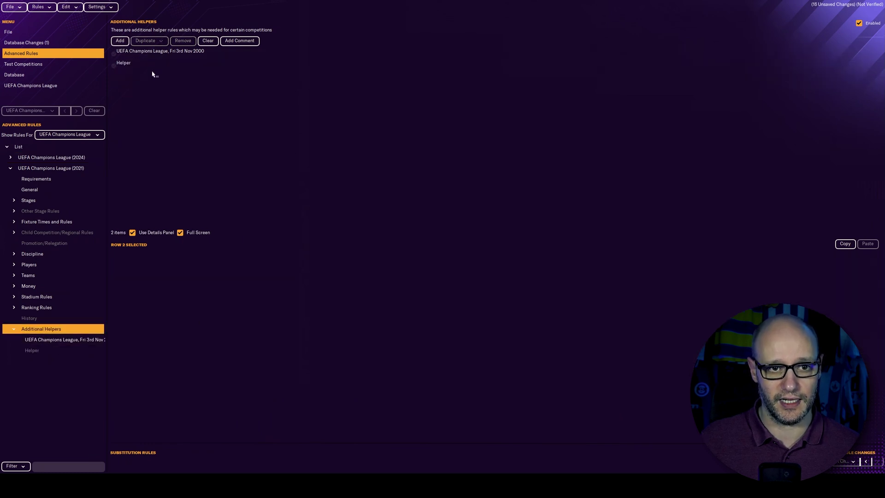
# Enable the type of the 2021 version's new helper and set it to Move Dates.
pyautogui.click(152, 66)
pyautogui.click(116, 257)
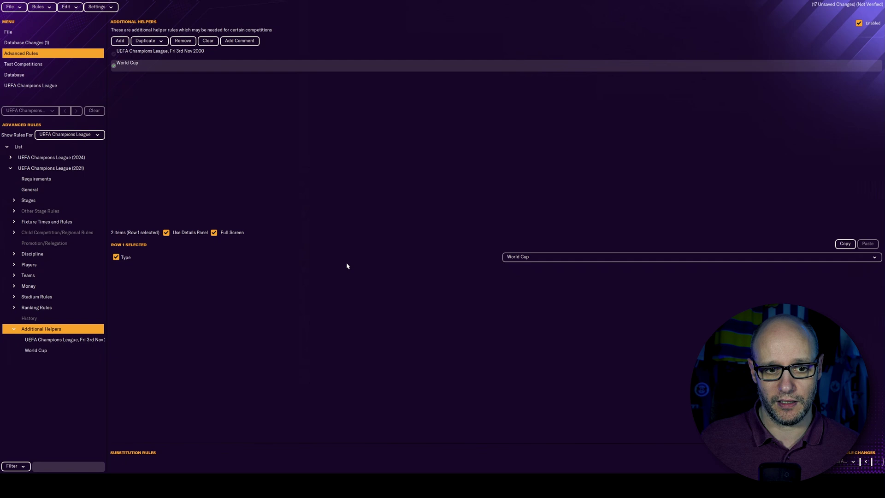
pyautogui.click(549, 257)
pyautogui.moveTo(535, 326)
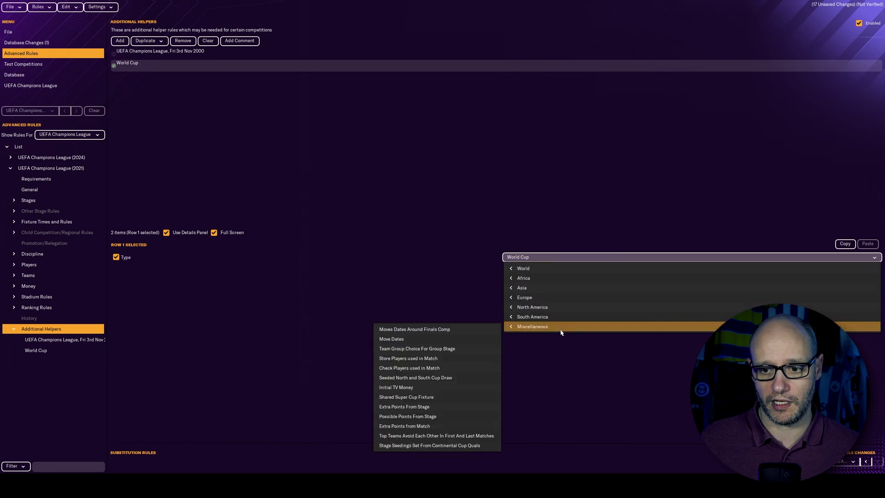
pyautogui.click(394, 342)
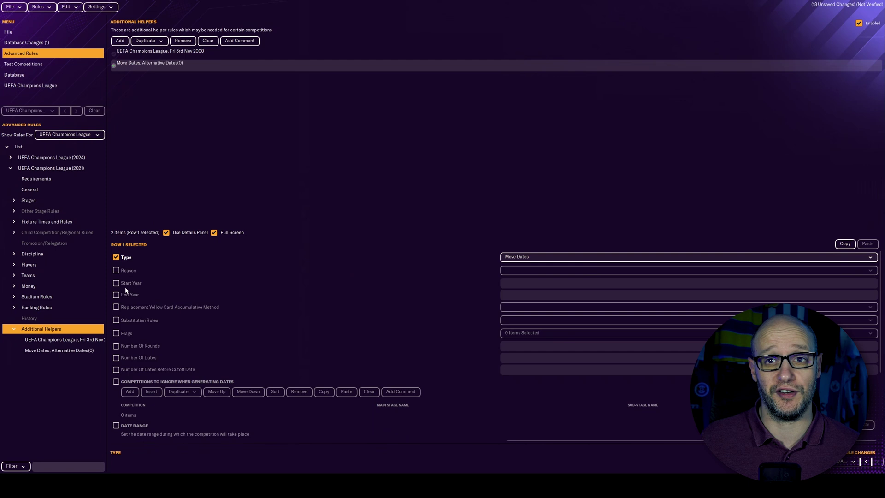
# Enable substitution rules for the 2021 version's Move Dates helper and set them to 15 from 15.
pyautogui.click(117, 319)
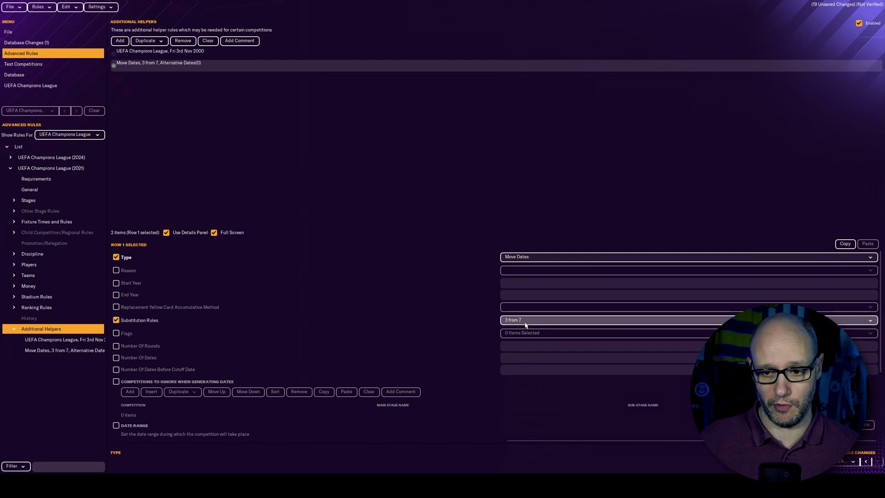
pyautogui.click(581, 321)
pyautogui.click(542, 379)
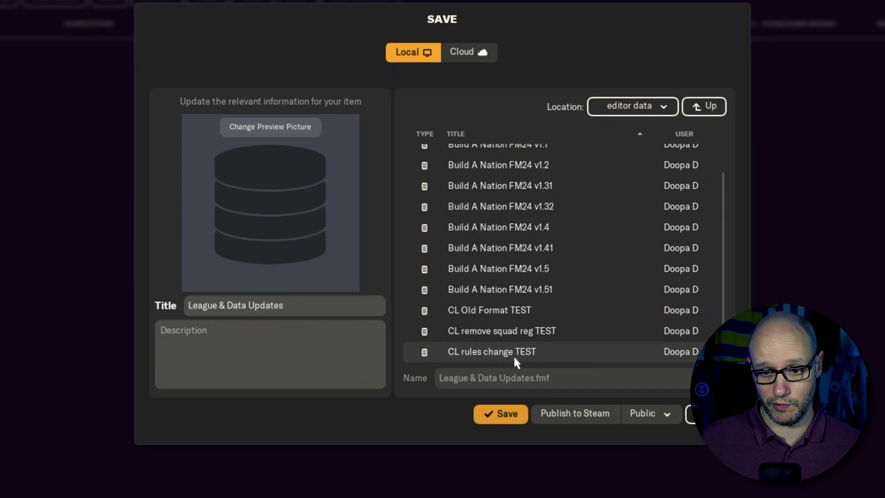
# Save the editor data over the existing CL rules change TEST file.
pyautogui.click(560, 356)
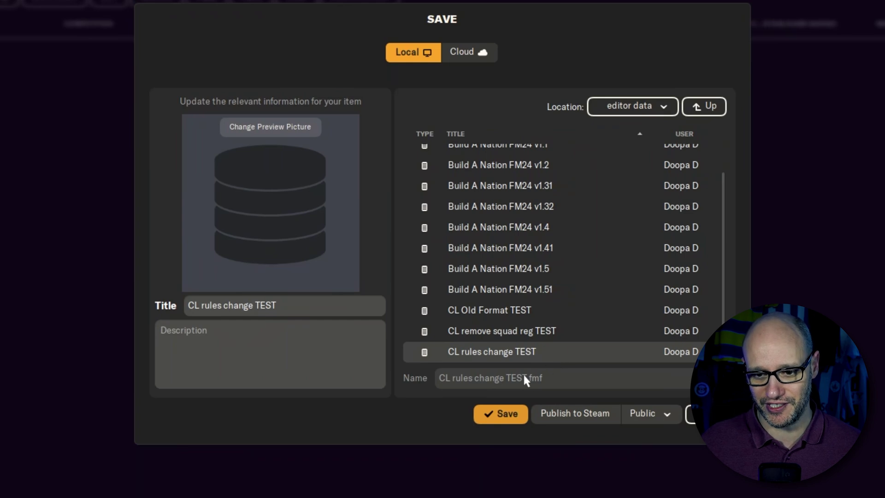
pyautogui.click(509, 417)
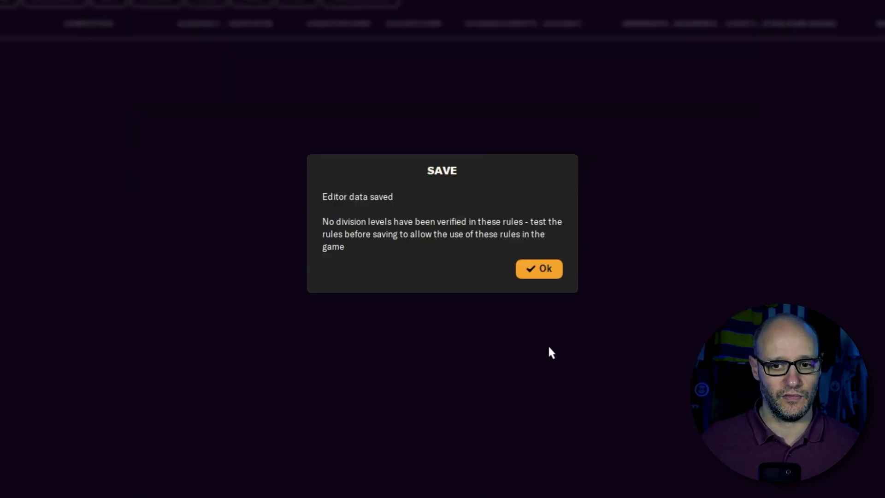
pyautogui.click(538, 273)
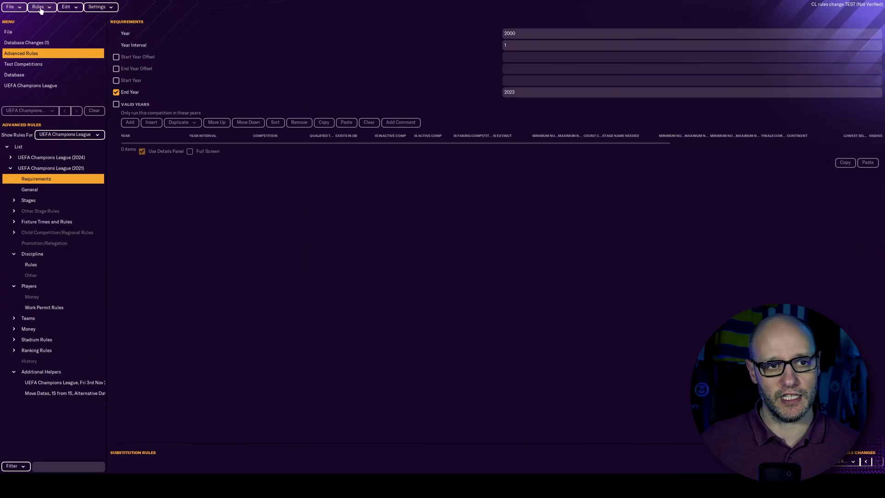
# Test the edited Champions League rules and save the editor data again.
pyautogui.click(40, 10)
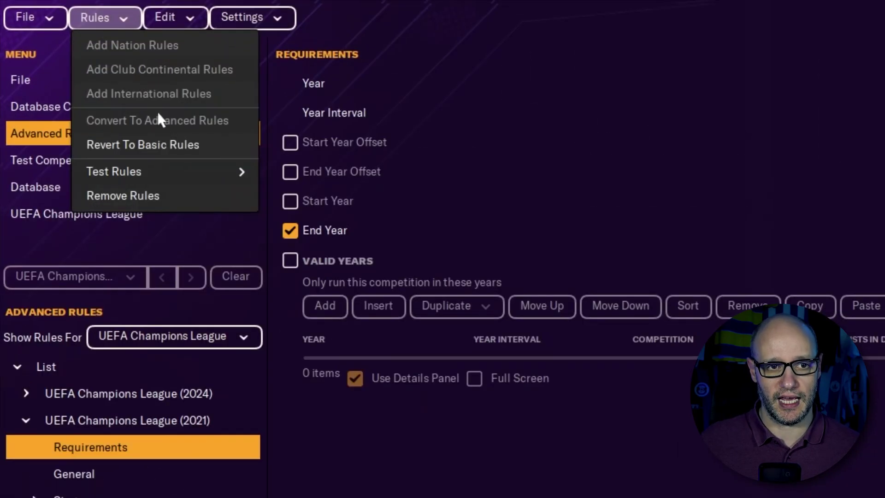
pyautogui.moveTo(177, 172)
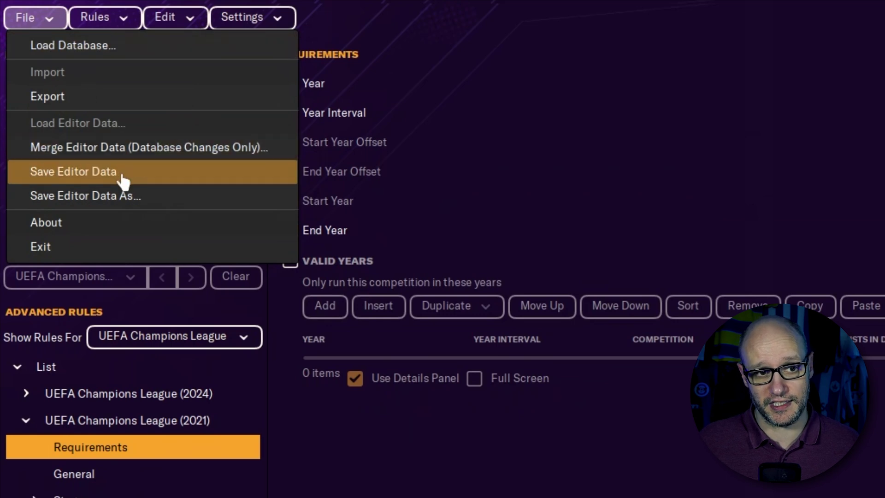
pyautogui.click(122, 176)
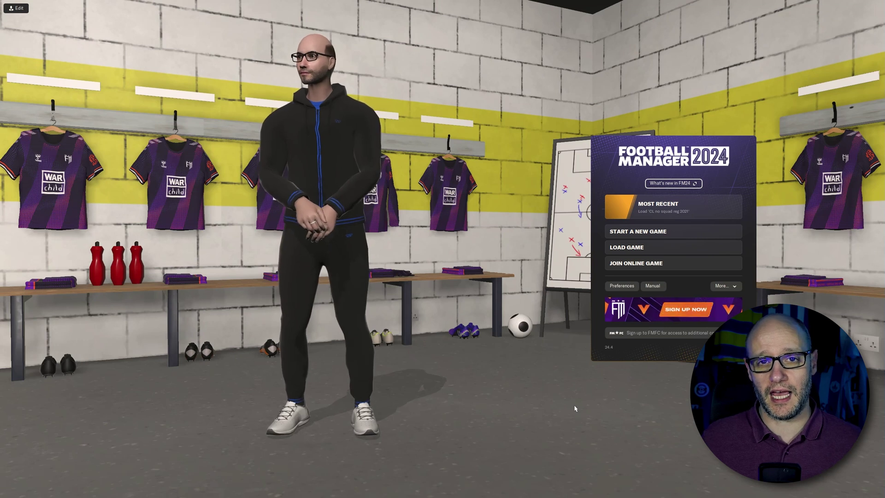
# Start a new career game and open the database and editor data file selection.
pyautogui.click(660, 237)
pyautogui.click(417, 242)
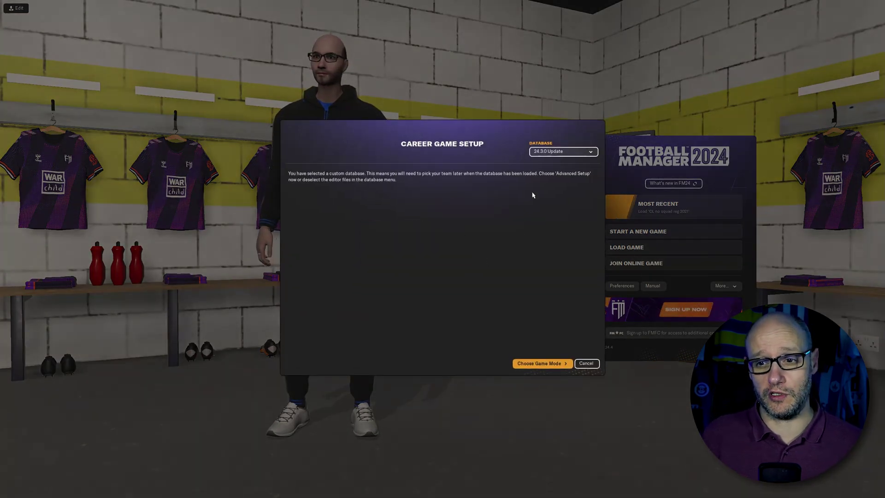
pyautogui.click(563, 151)
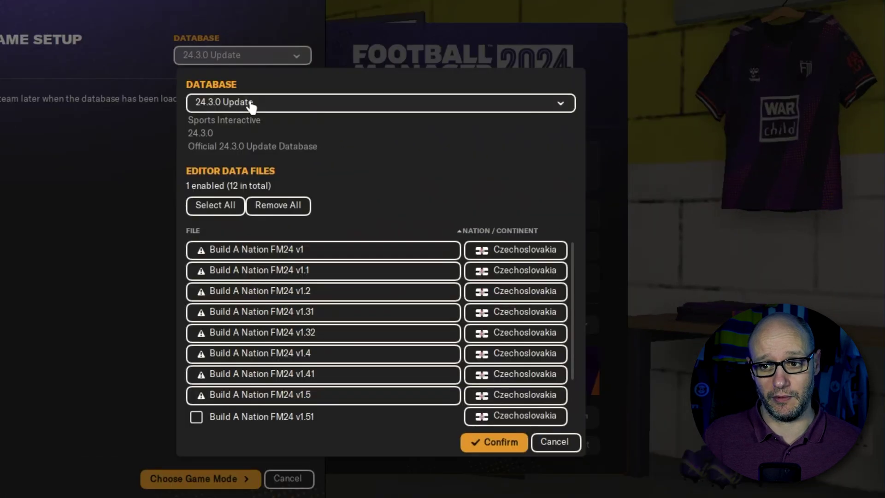
# Switch the database to Football Manager 2024, review which editor data files it allows, and return to the 24.3.0 Update database.
pyautogui.click(252, 103)
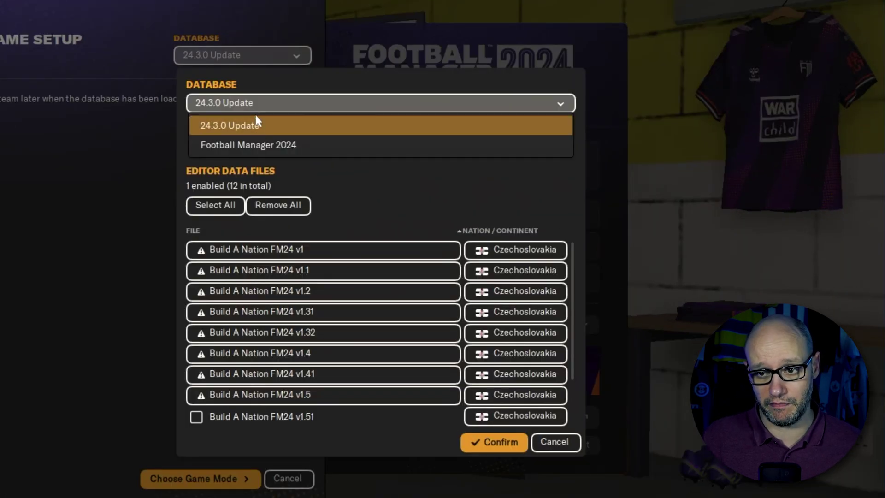
pyautogui.click(259, 146)
pyautogui.scroll(-2, 343, 340)
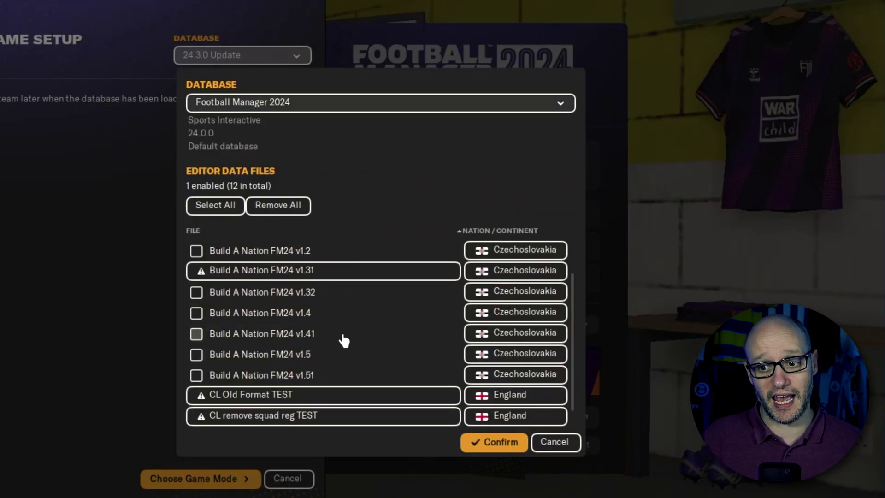
pyautogui.scroll(-1, 344, 340)
pyautogui.scroll(3, 258, 337)
pyautogui.scroll(-3, 267, 411)
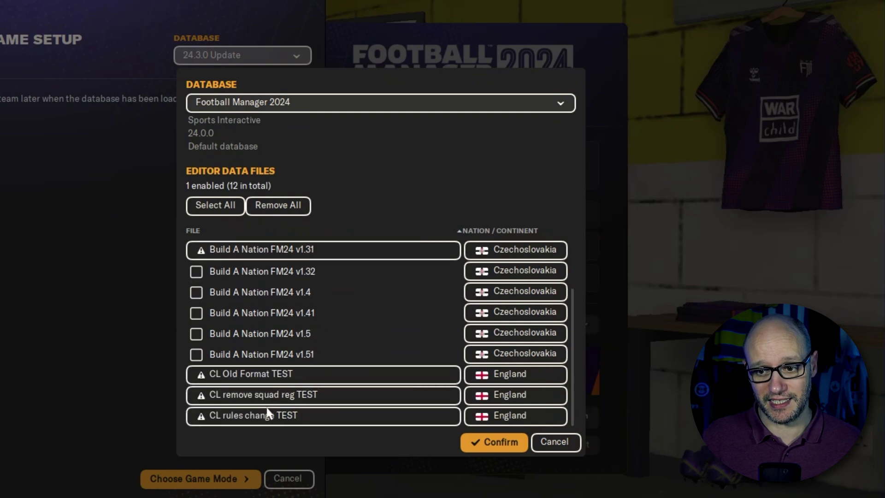
pyautogui.scroll(3, 329, 392)
pyautogui.click(296, 103)
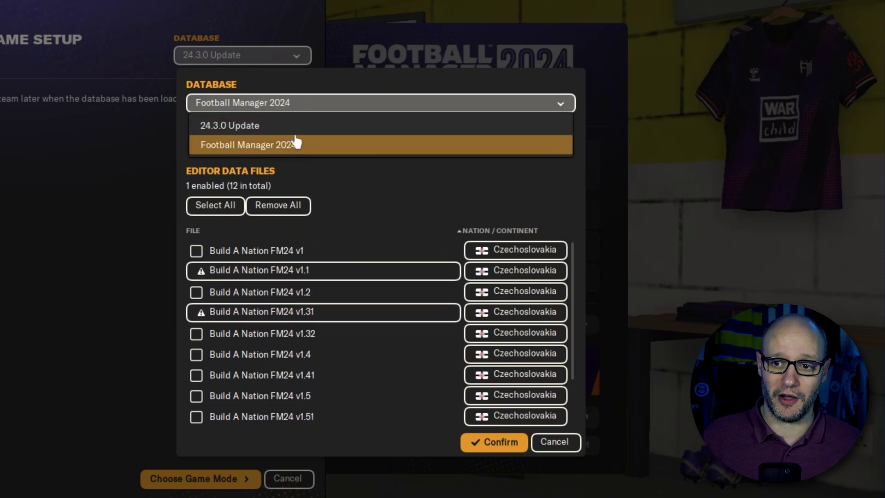
pyautogui.click(290, 127)
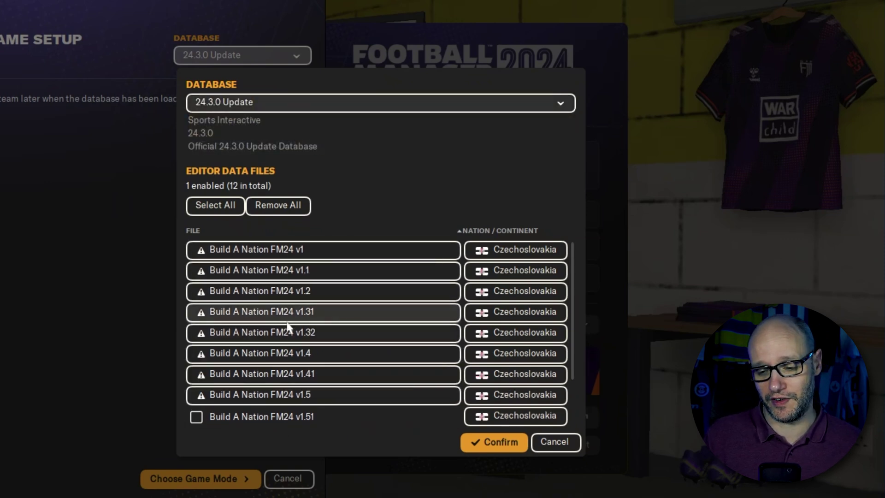
# Enable the CL rules change TEST file instead of CL remove squad reg TEST and proceed to Advanced Setup with the Original game mode.
pyautogui.scroll(-1, 310, 328)
pyautogui.scroll(-2, 358, 397)
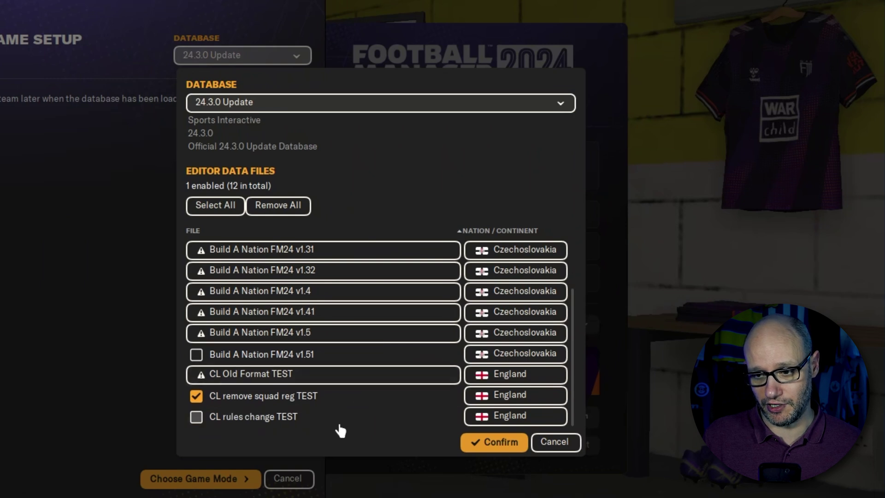
pyautogui.moveTo(355, 344)
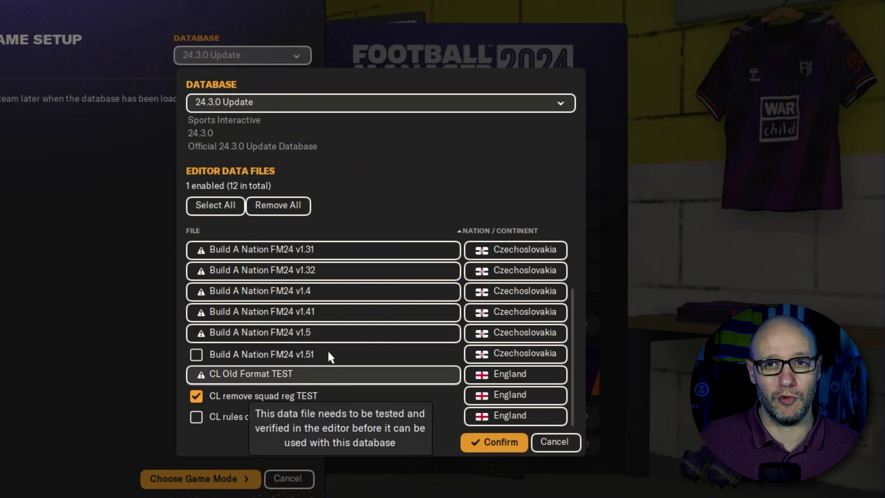
pyautogui.click(198, 399)
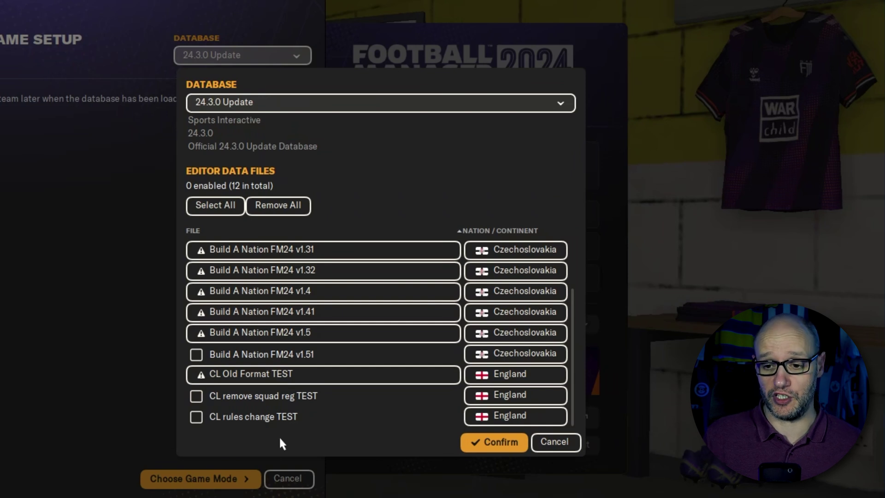
pyautogui.click(196, 417)
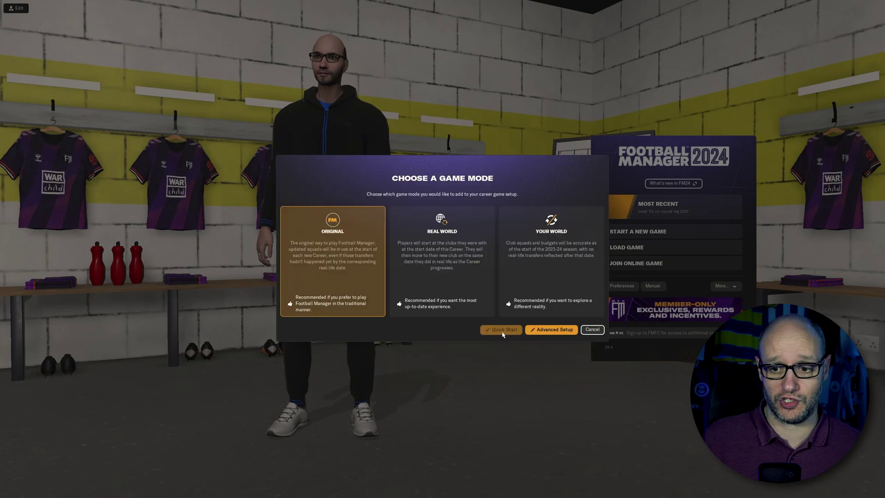
pyautogui.click(554, 330)
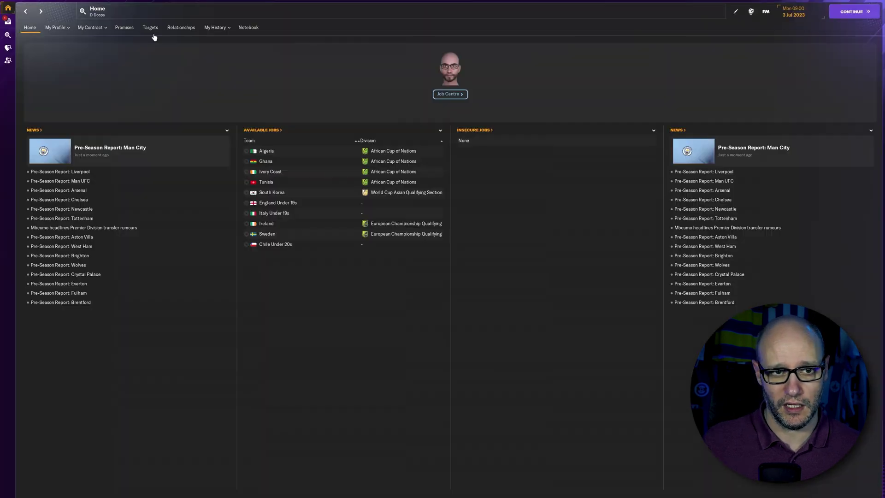
# Search the game for "uefa" and open the rules of the UEFA Champions League.
pyautogui.click(145, 9)
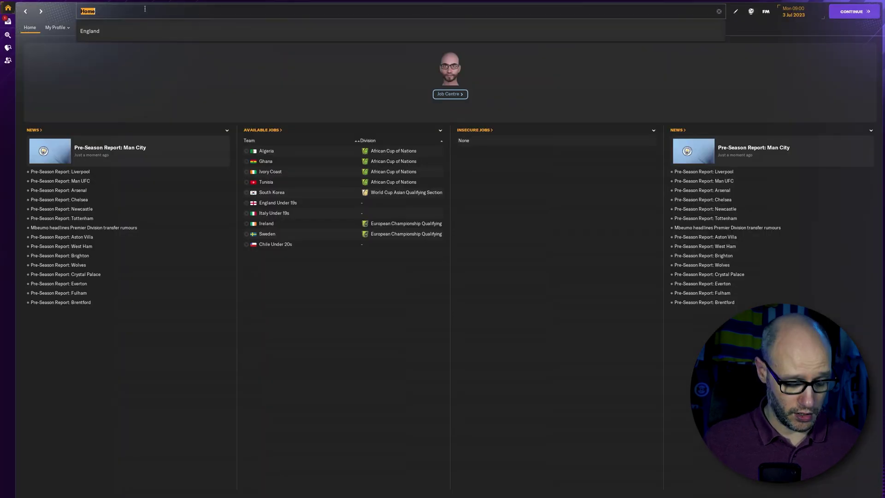
pyautogui.write('uefa')
pyautogui.press('Return')
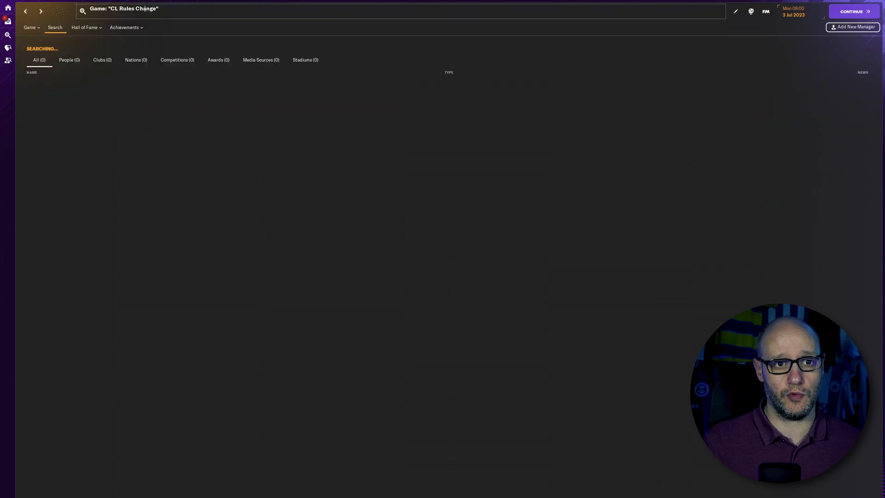
pyautogui.click(46, 82)
pyautogui.click(34, 28)
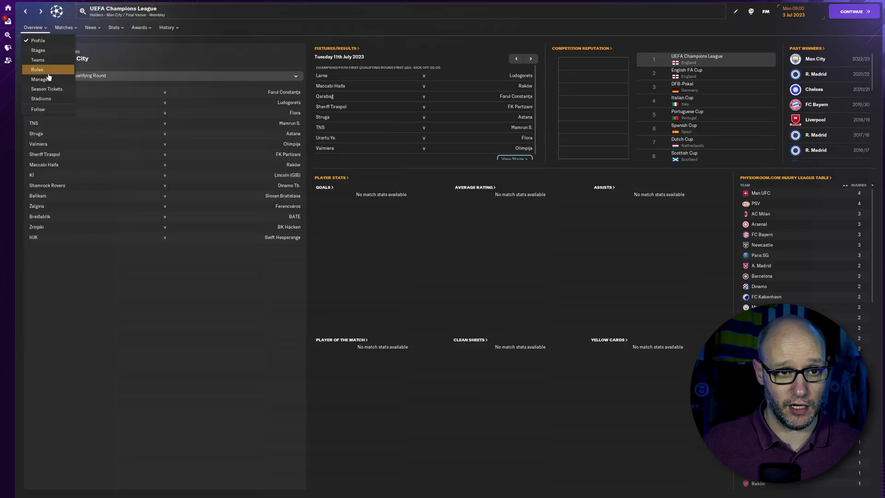
pyautogui.click(46, 73)
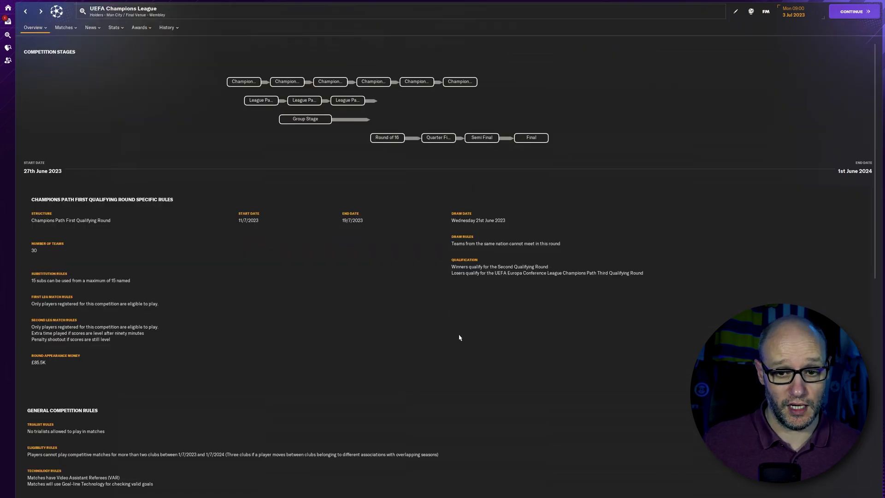
# Examine the substitution rules and prize money of the Champions Path Second Preliminary Round and the Final.
pyautogui.scroll(-5, 459, 334)
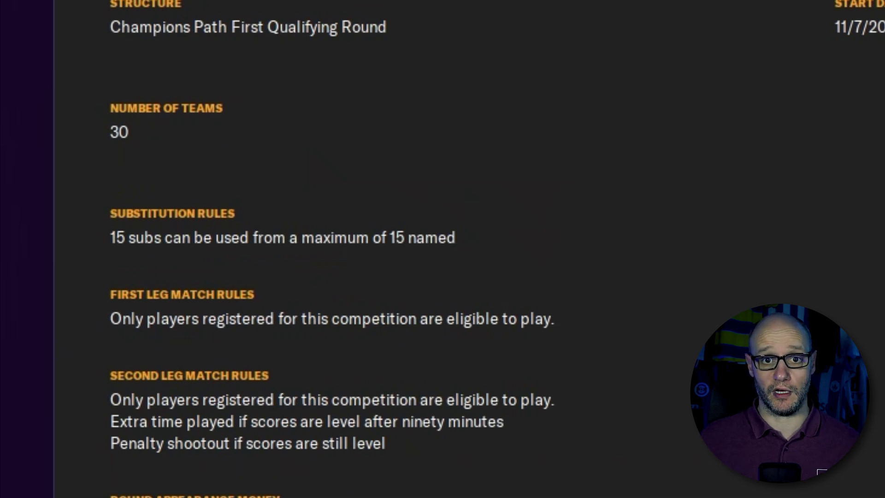
pyautogui.click(286, 82)
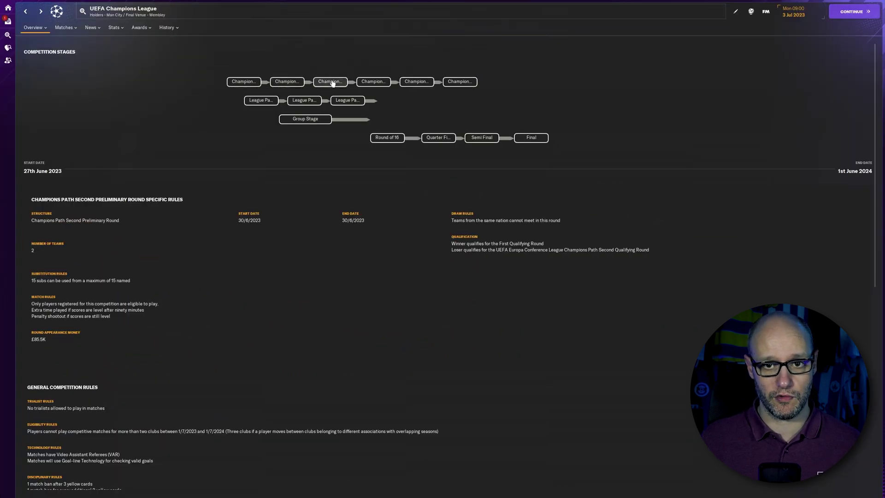
pyautogui.click(532, 138)
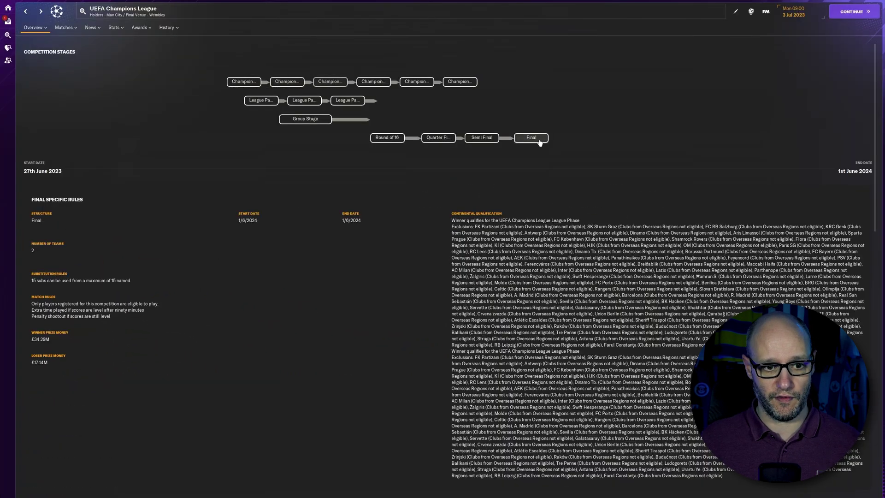